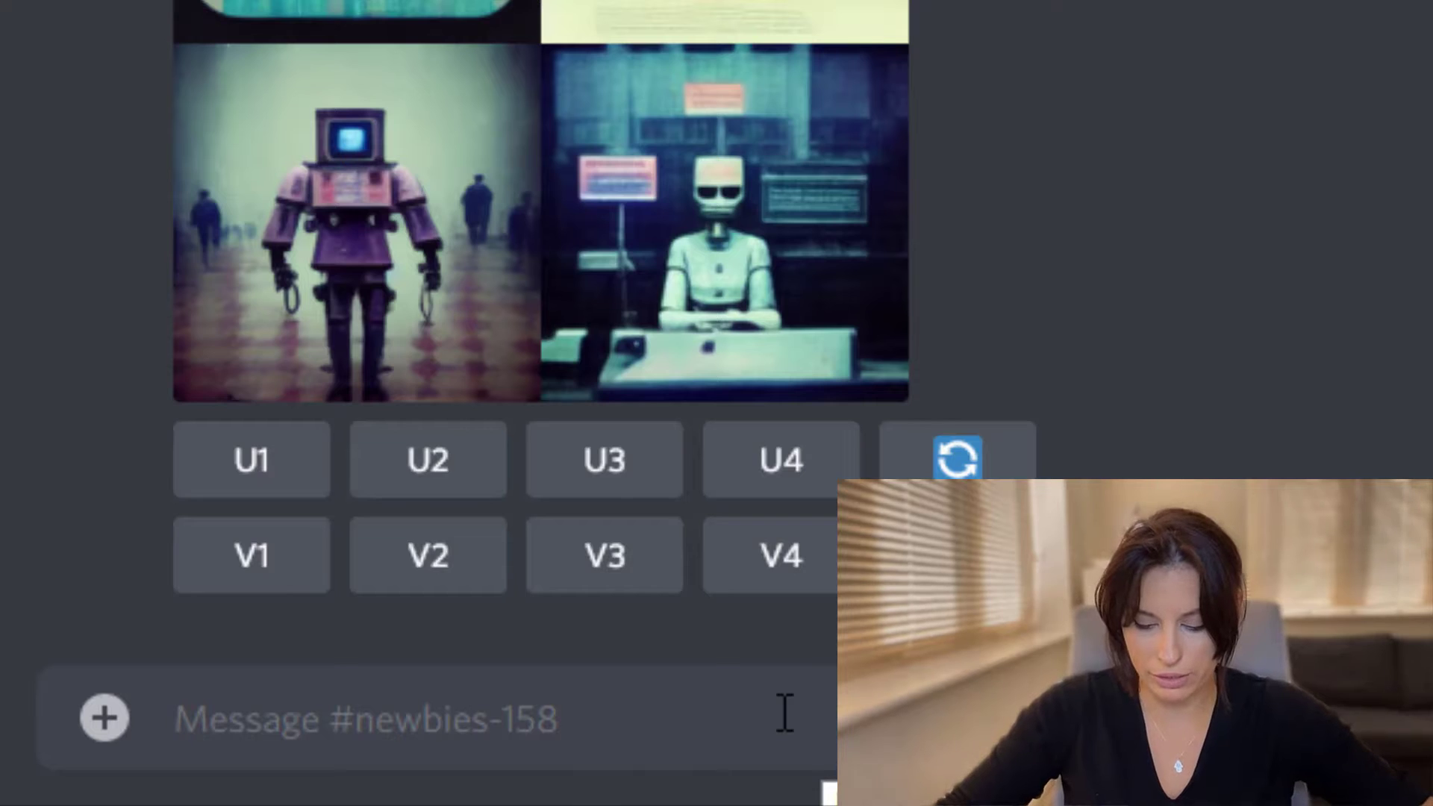
Submit the Midjourney /imagine prompt "logo design, icon, vector style brain circuit board"
{"action": "type", "text": "/ima"}
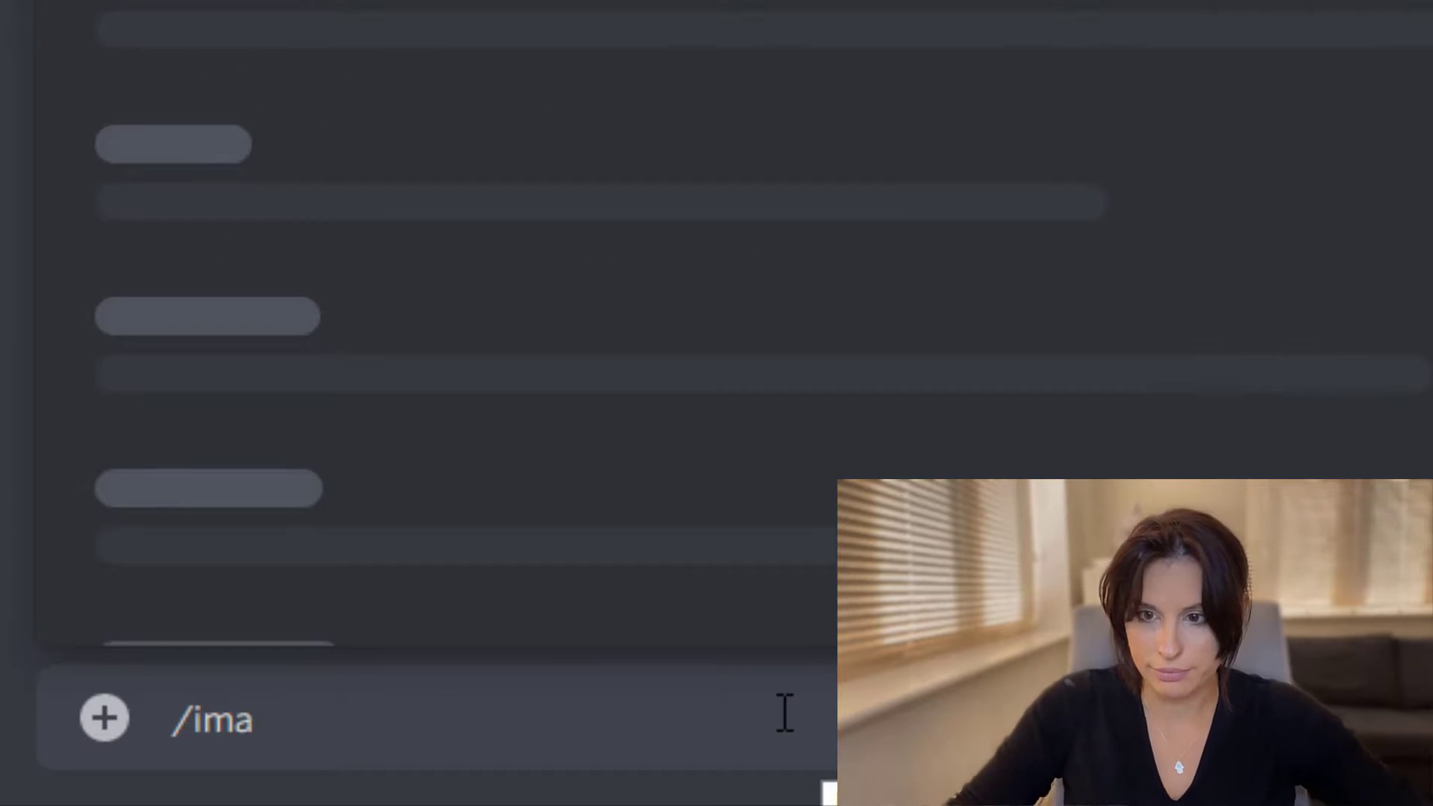
{"action": "type", "text": "gine"}
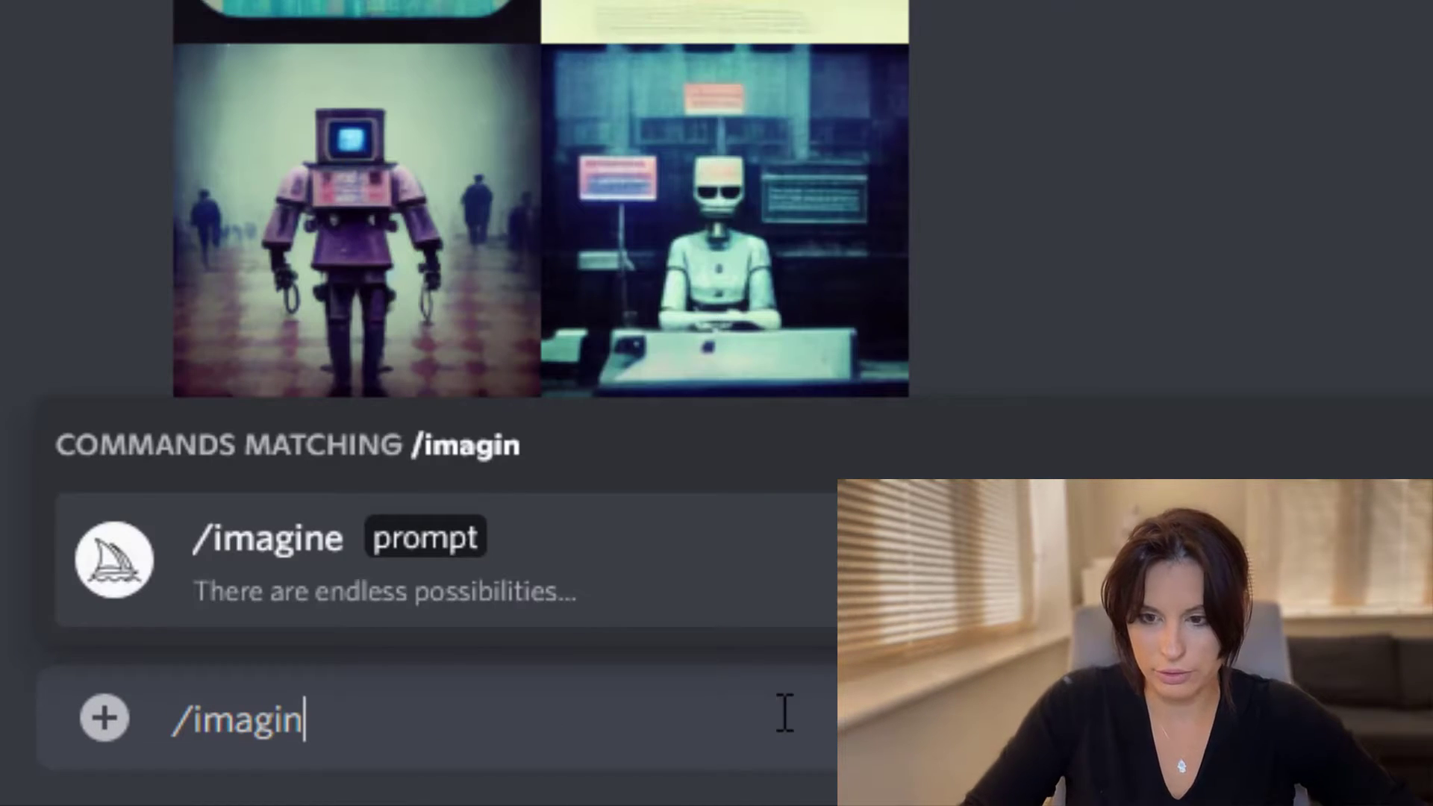
{"action": "key", "text": "Tab"}
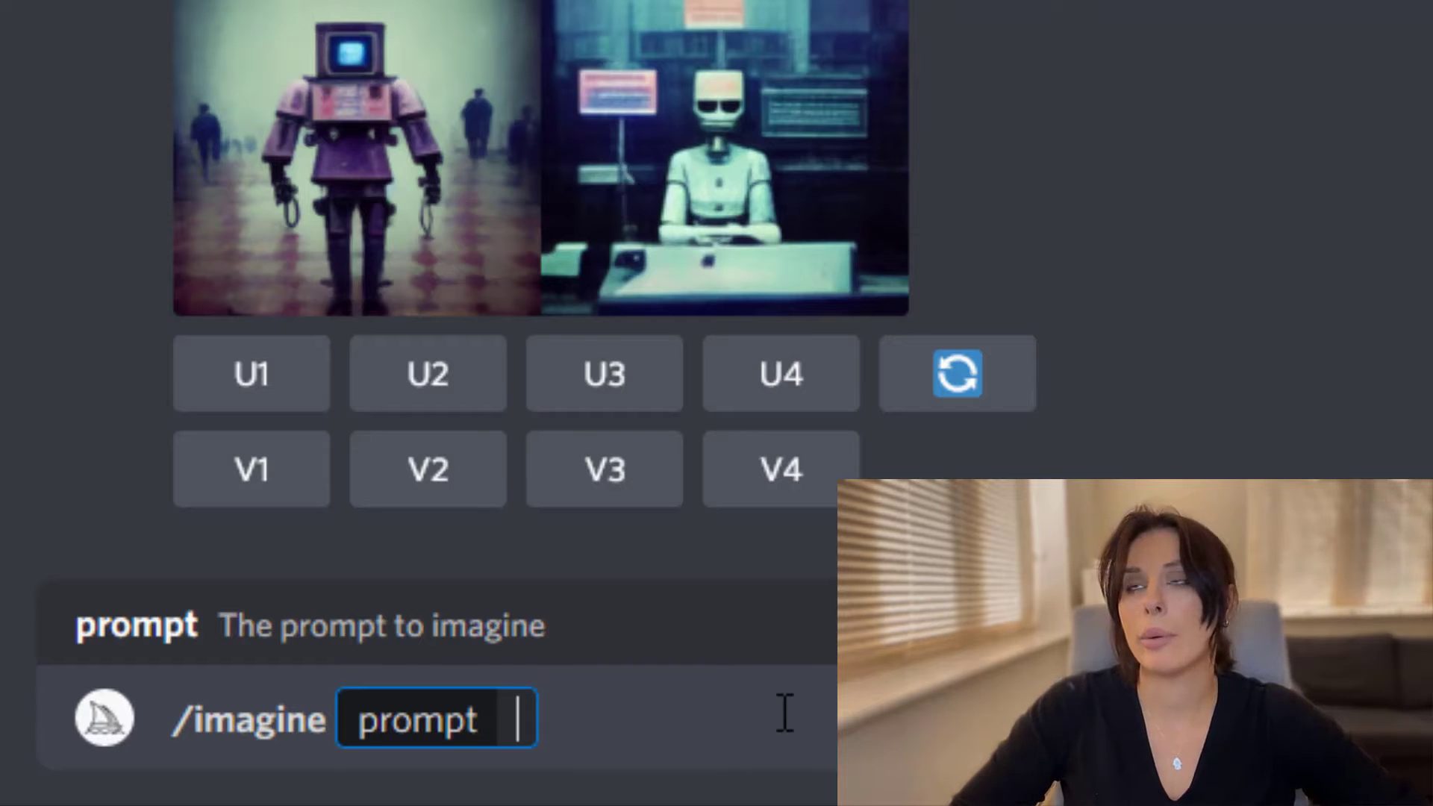
{"action": "type", "text": "logo "}
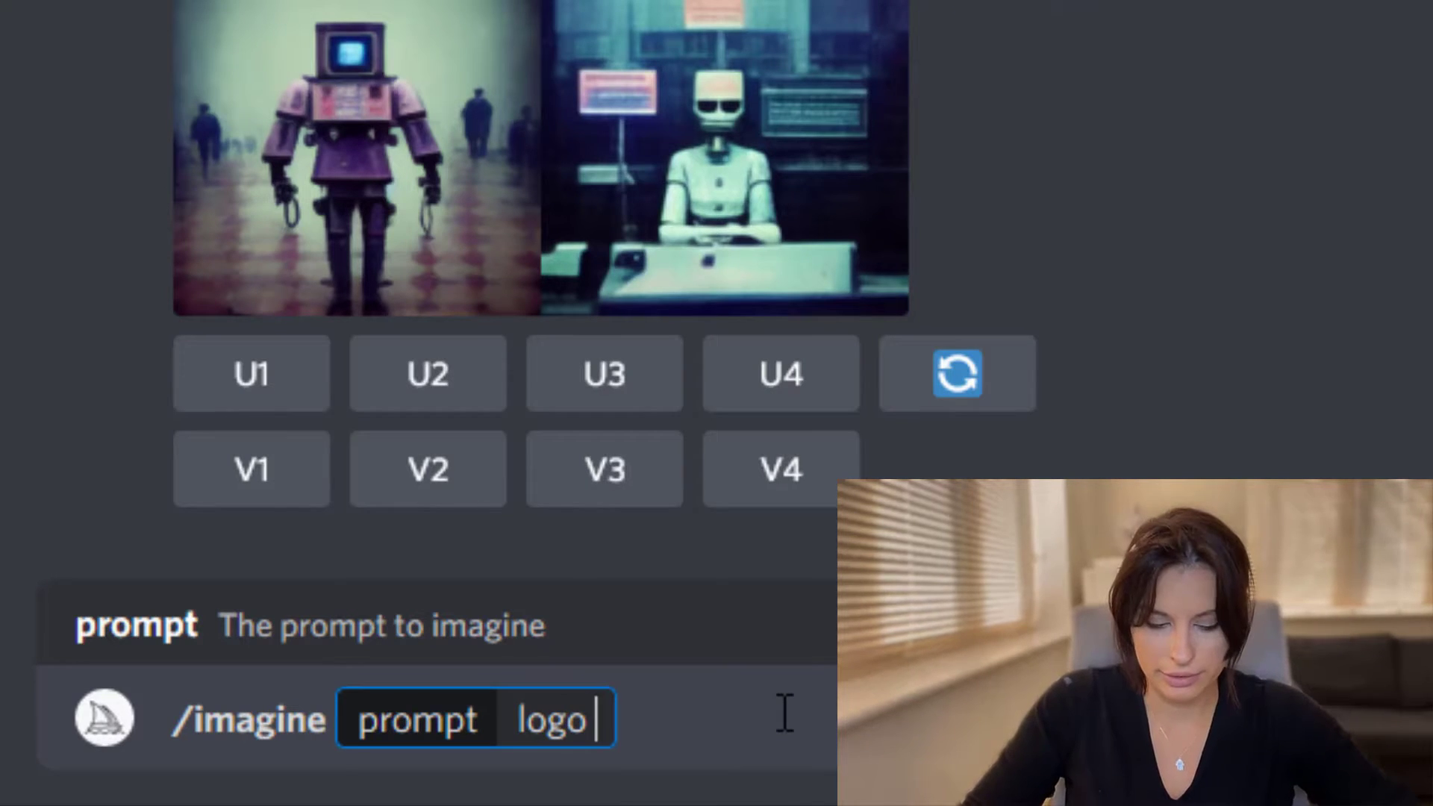
{"action": "type", "text": "design"}
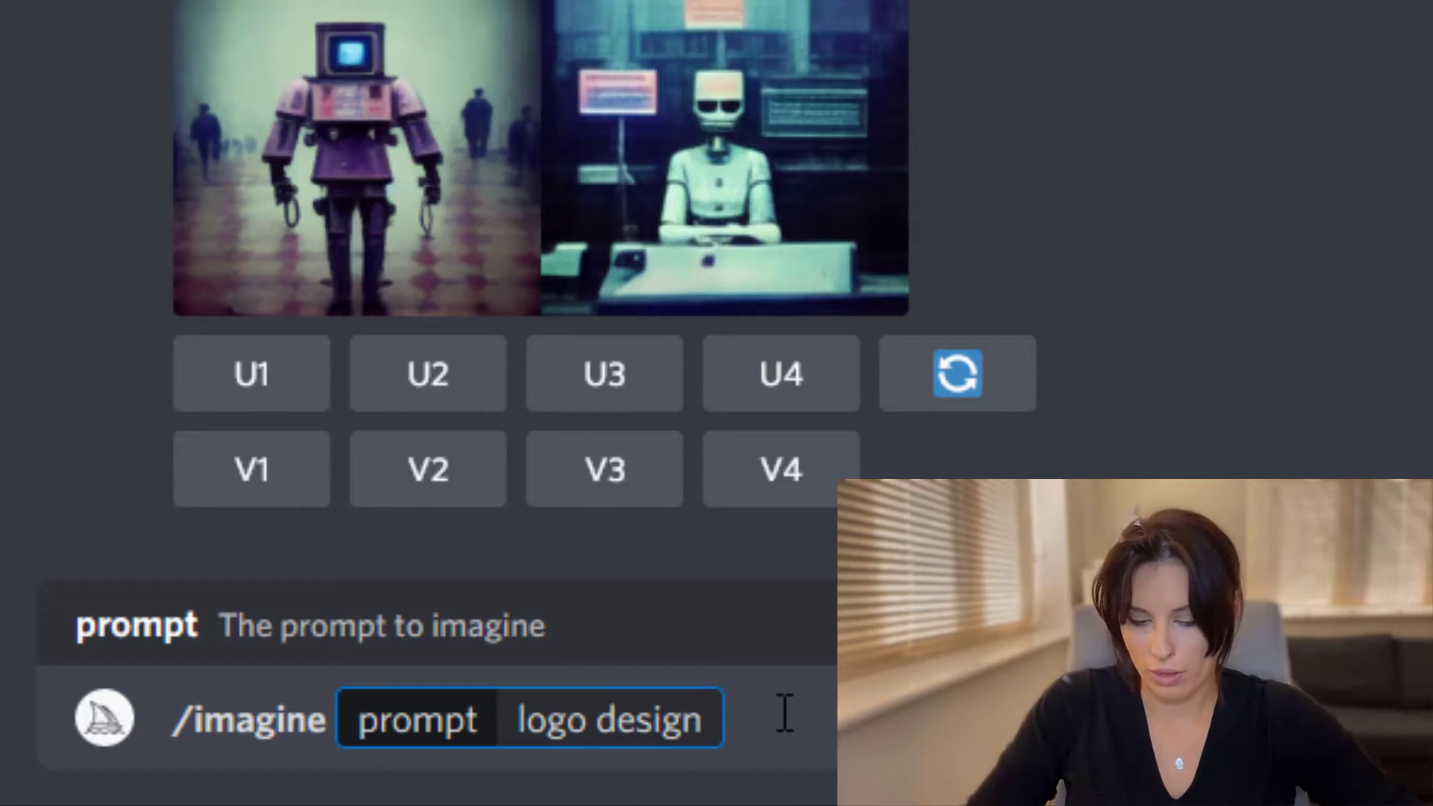
{"action": "type", "text": ", icon"}
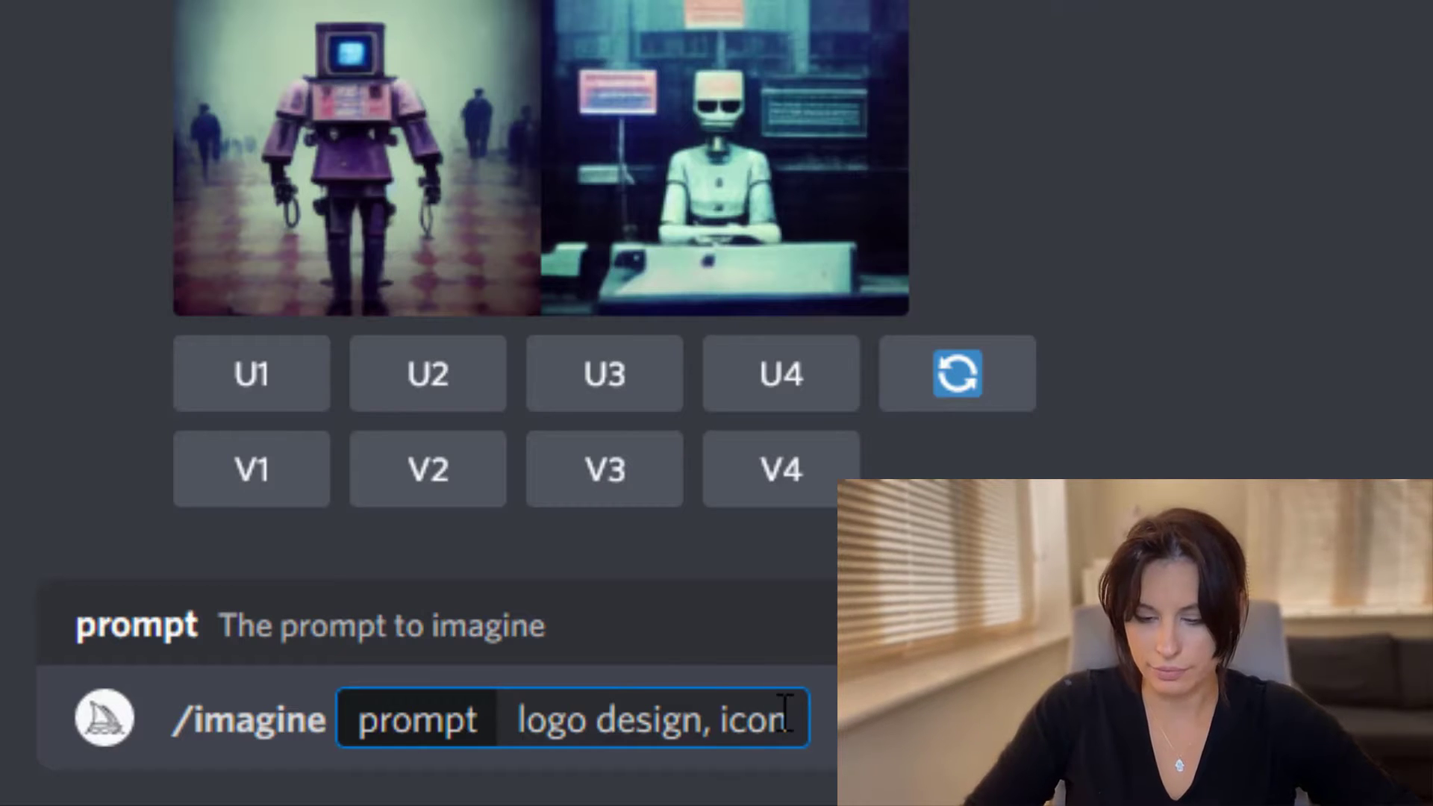
{"action": "type", "text": ","}
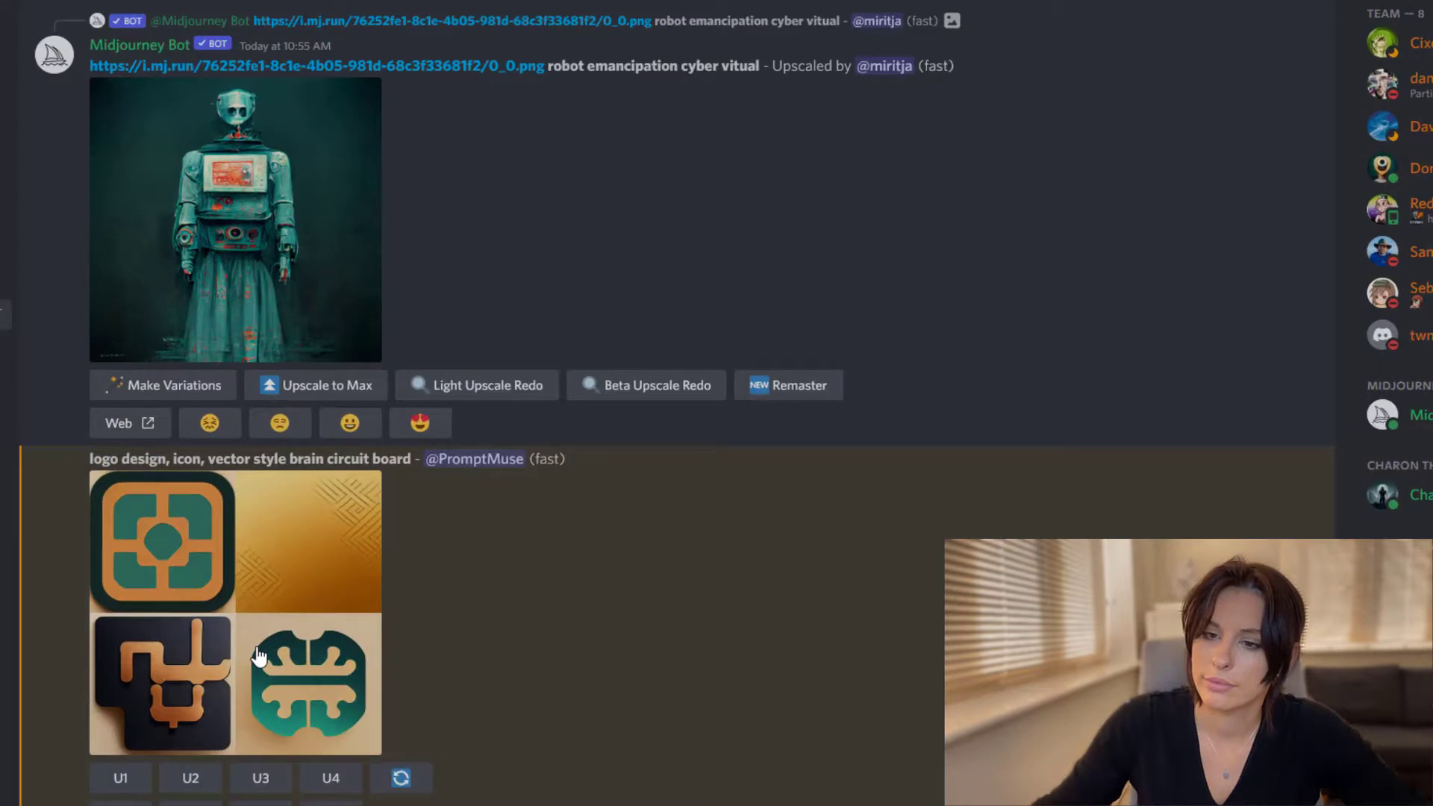
Open the generated logo grid enlarged, save the image, and close the preview
{"action": "left_click", "coordinate": [396, 642]}
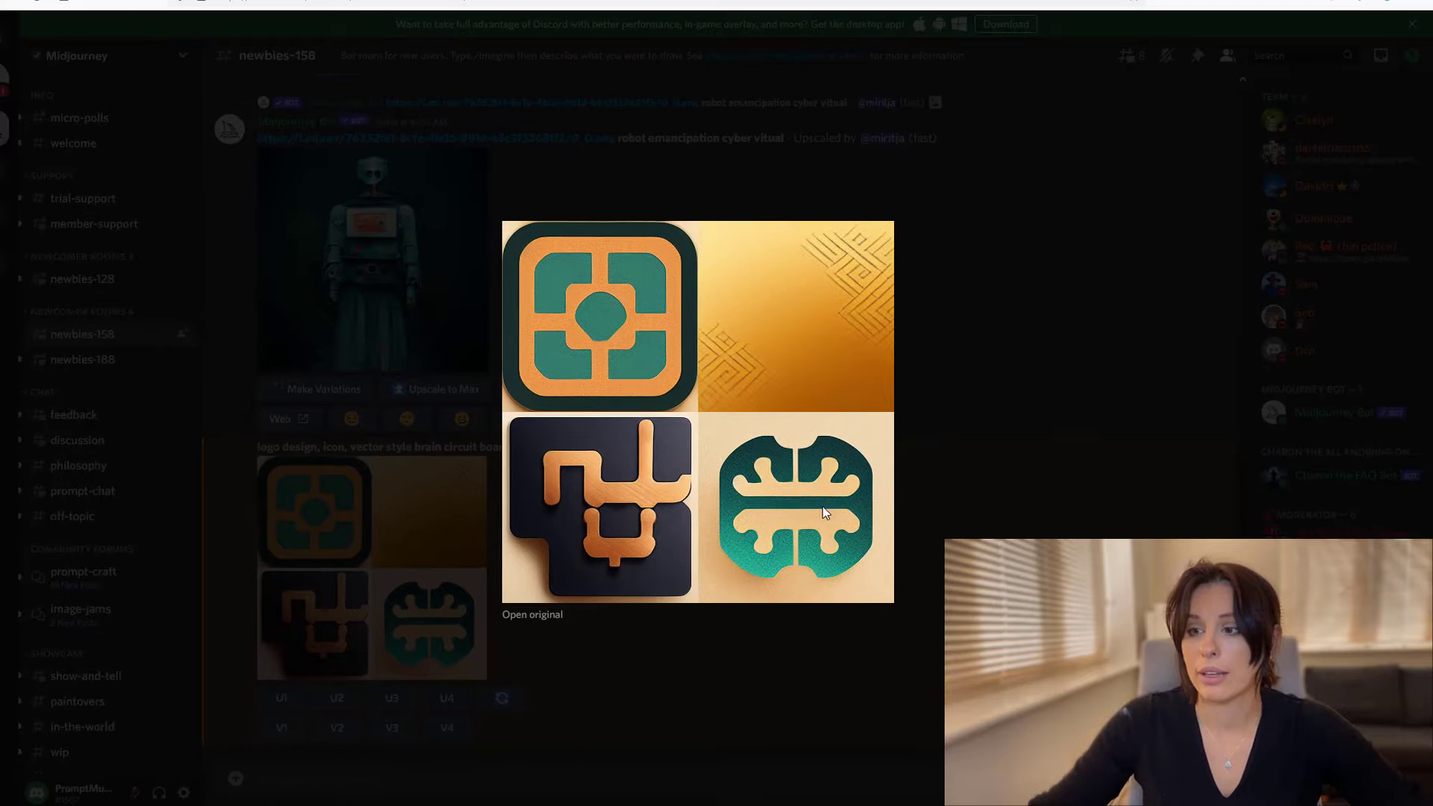
{"action": "right_click", "coordinate": [745, 248]}
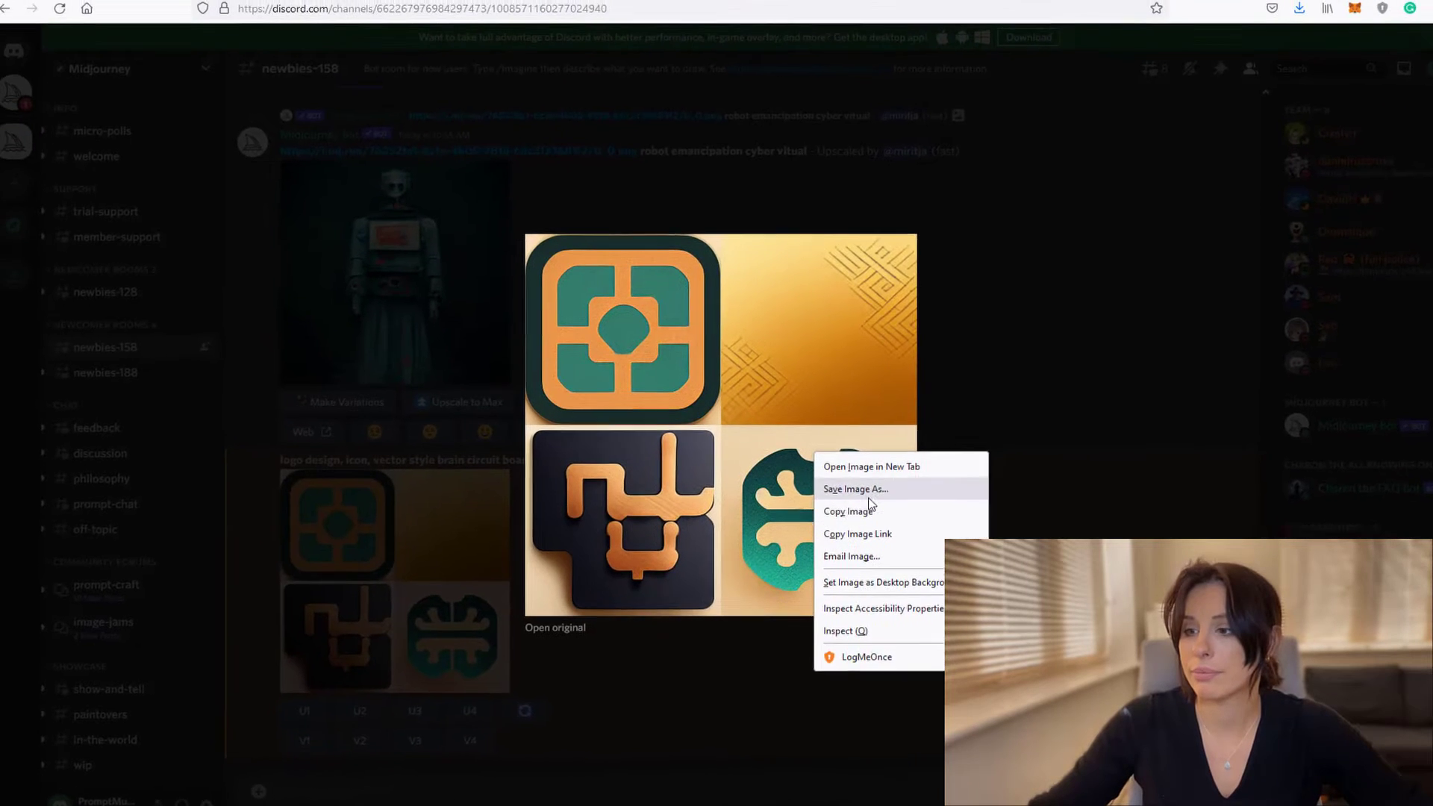
{"action": "left_click", "coordinate": [864, 520]}
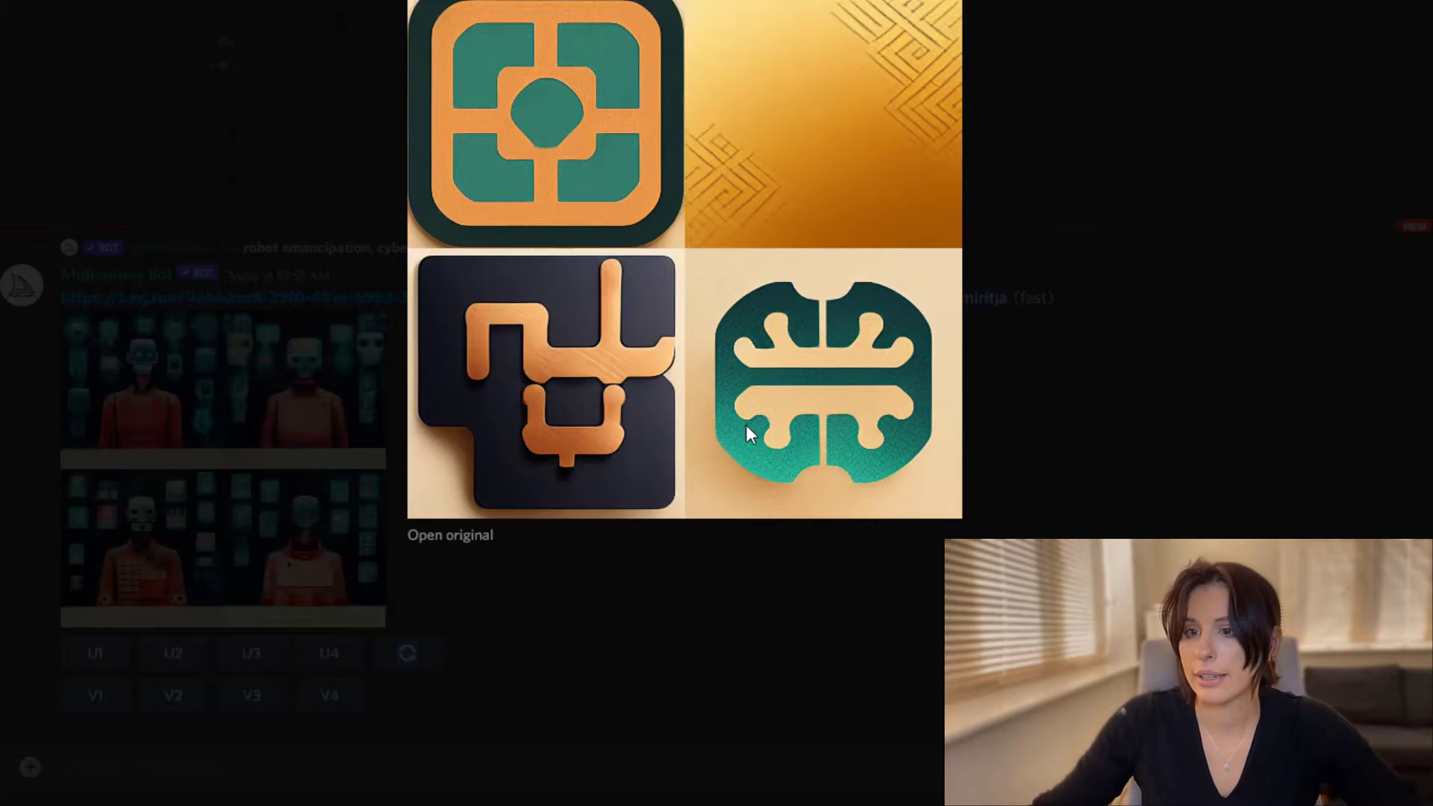
{"action": "left_click", "coordinate": [970, 615]}
Generate variations of the fourth logo in the grid and open the resulting variation grid enlarged
{"action": "scroll", "coordinate": [397, 597], "scroll_direction": "up", "scroll_amount": 6}
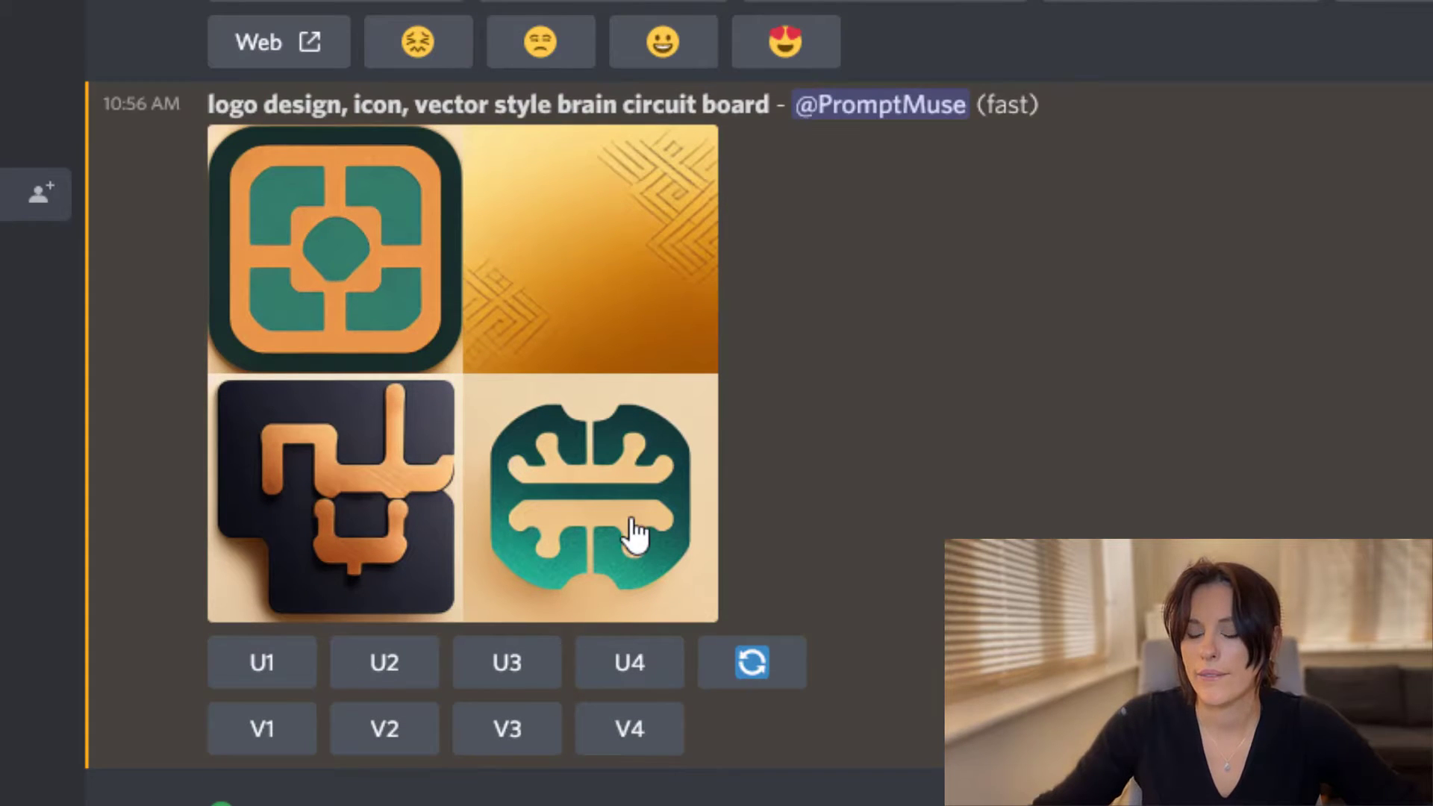
{"action": "left_click", "coordinate": [625, 746]}
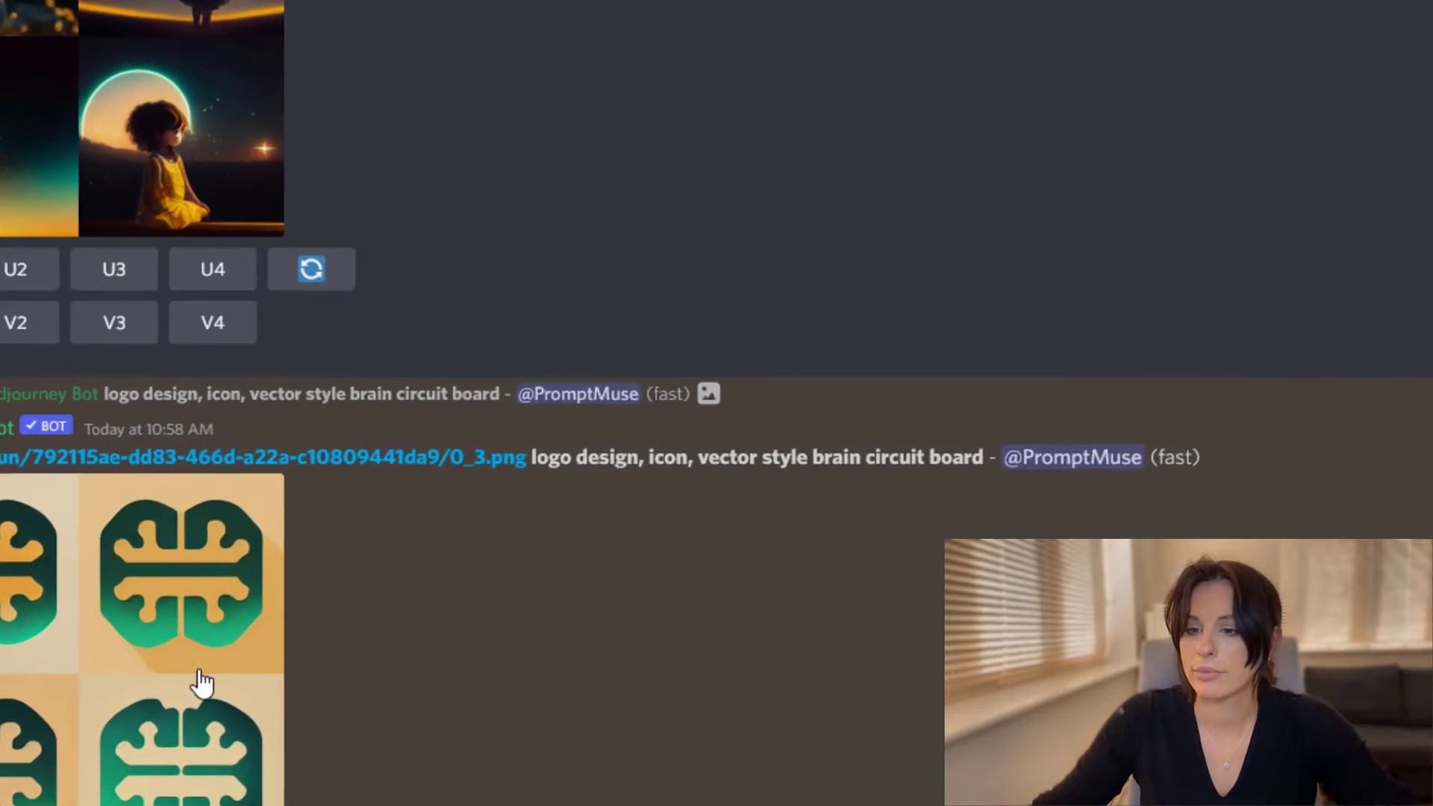
{"action": "left_click", "coordinate": [199, 682]}
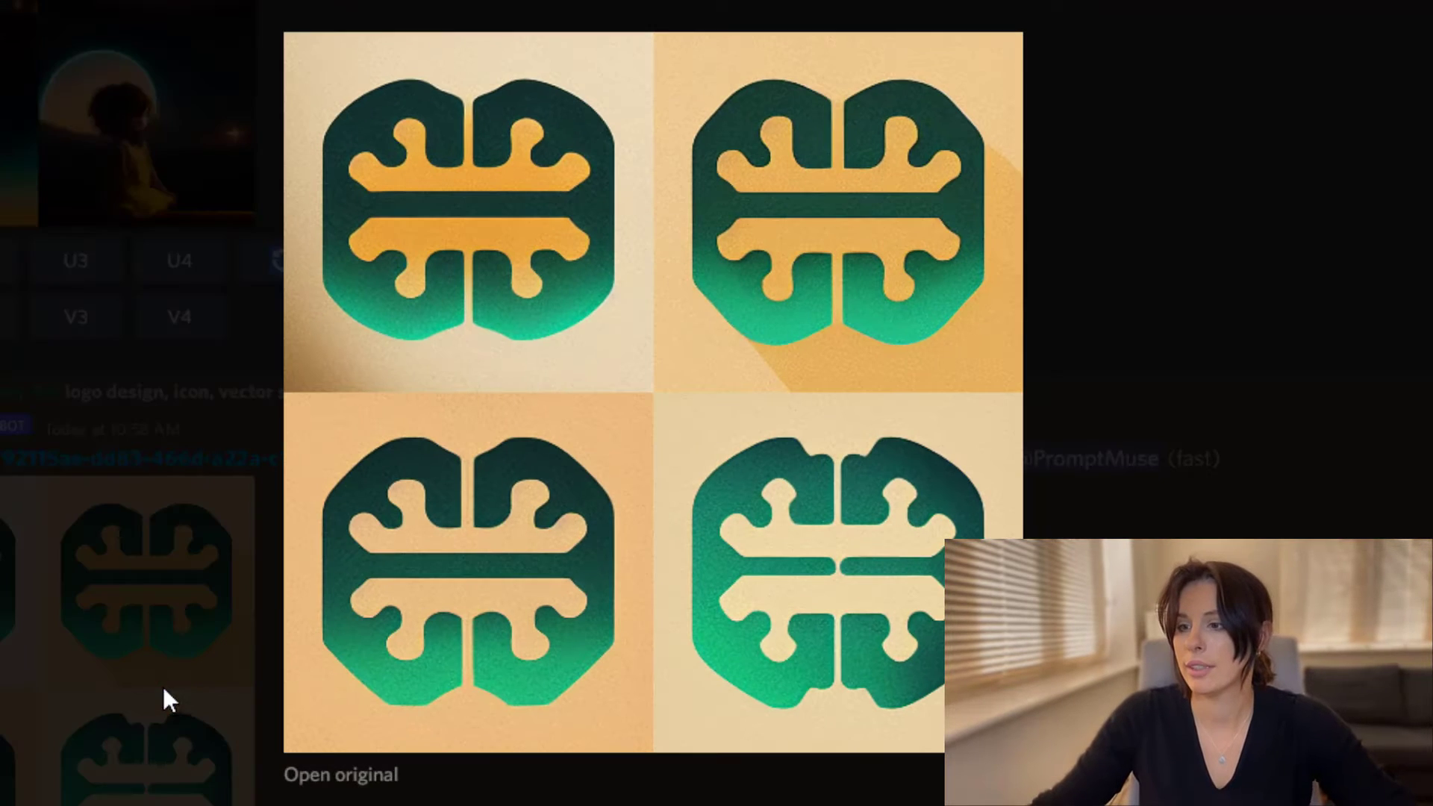
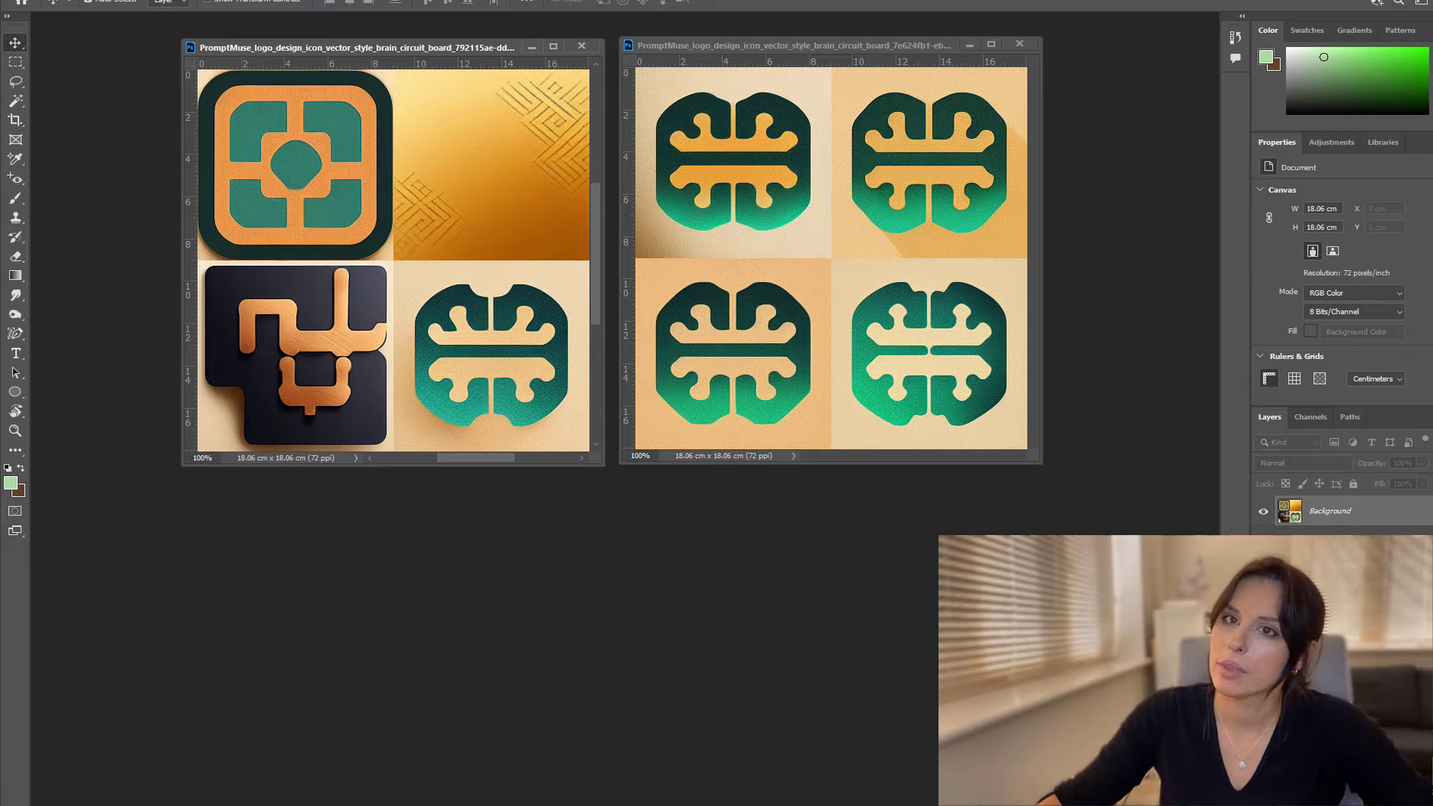
In Photoshop, create a new A4 document, 210 x 297 mm at 300 ppi, and float it in its own window
{"action": "key", "text": "alt+f"}
{"action": "key", "text": "n"}
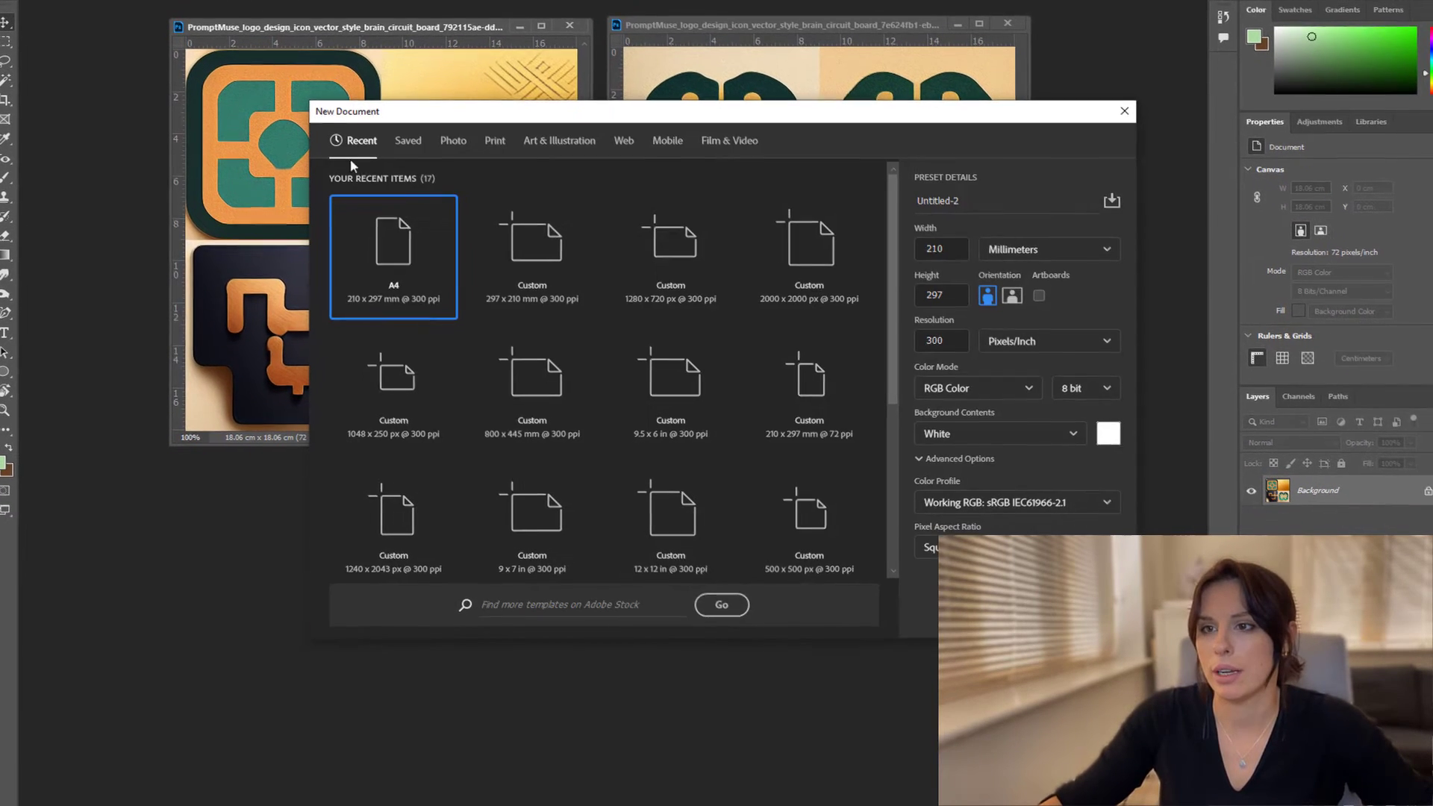
{"action": "key", "text": "Escape"}
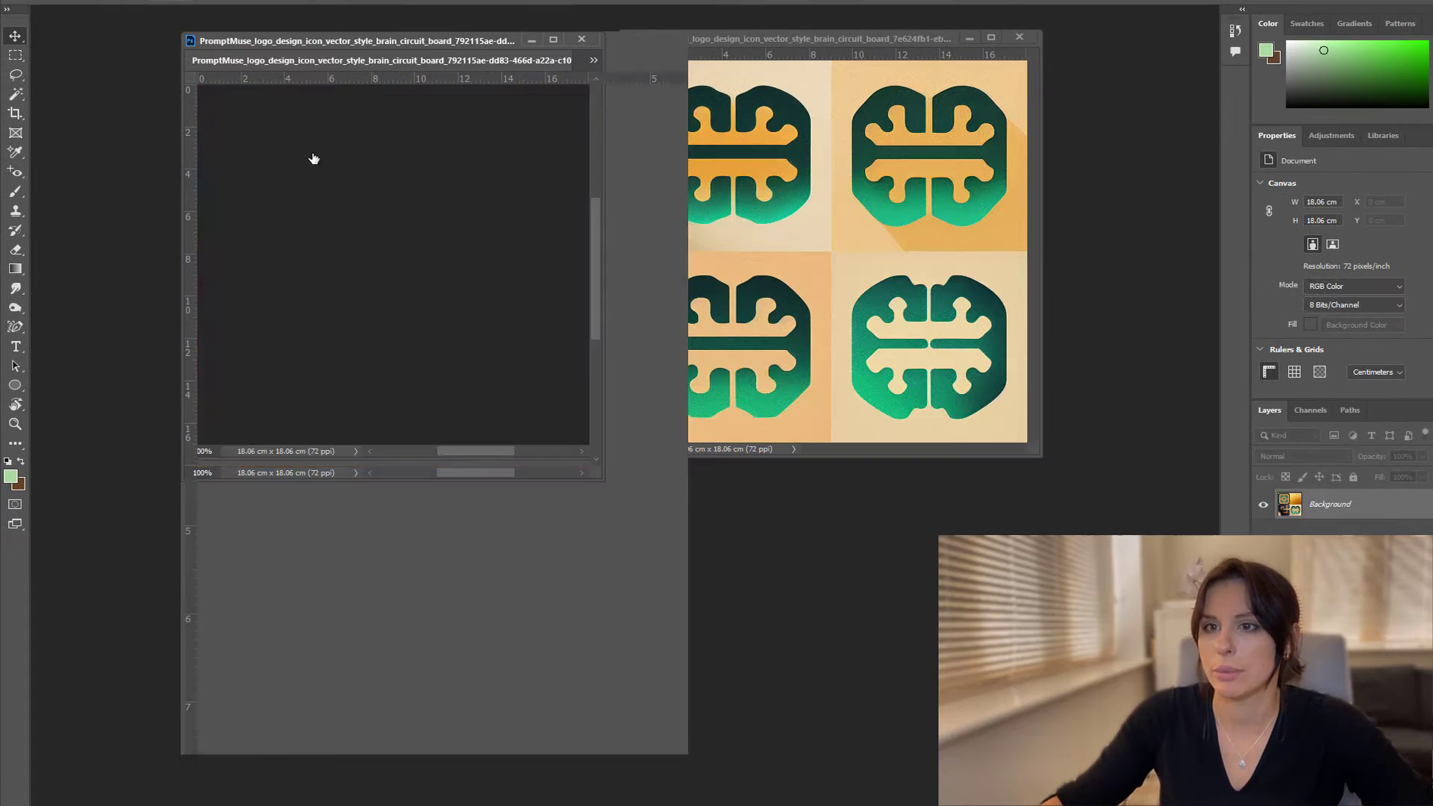
{"action": "left_click_drag", "start_coordinate": [579, 58], "coordinate": [499, 219]}
Cut out the lower-right brain logo from the first grid image onto its own layer and copy it into the A4 document
{"action": "left_click", "coordinate": [602, 120]}
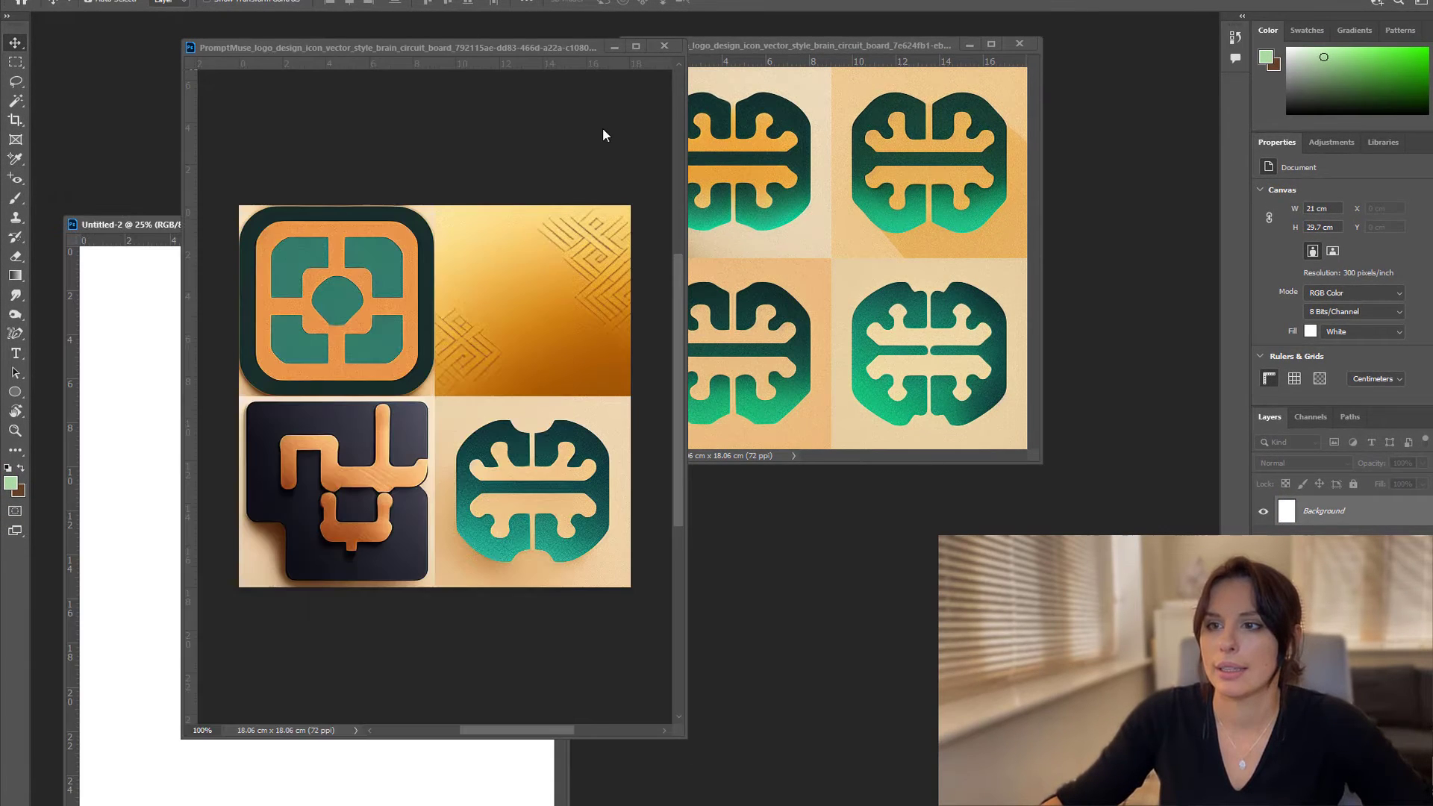
{"action": "left_click", "coordinate": [15, 66]}
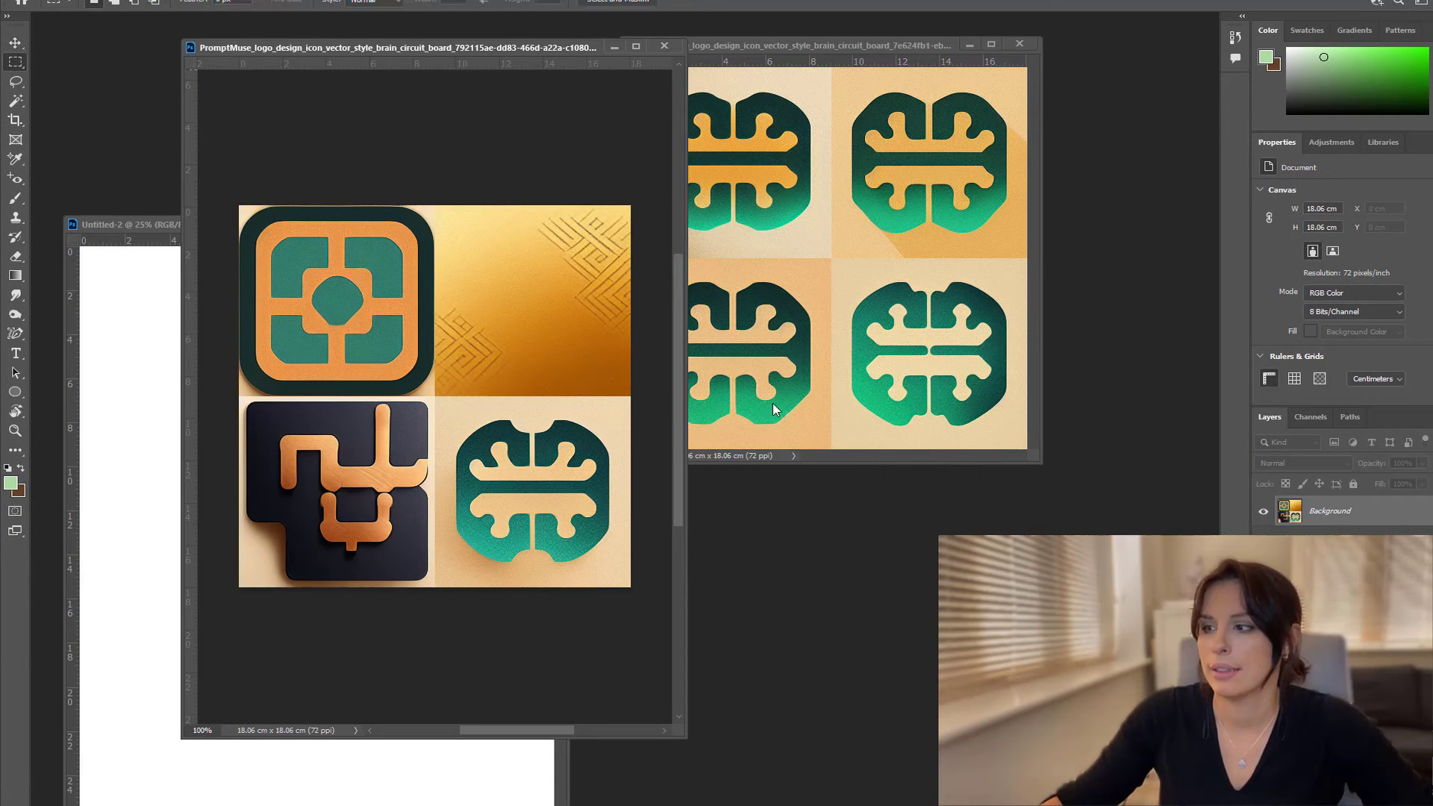
{"action": "key", "text": "ctrl+j"}
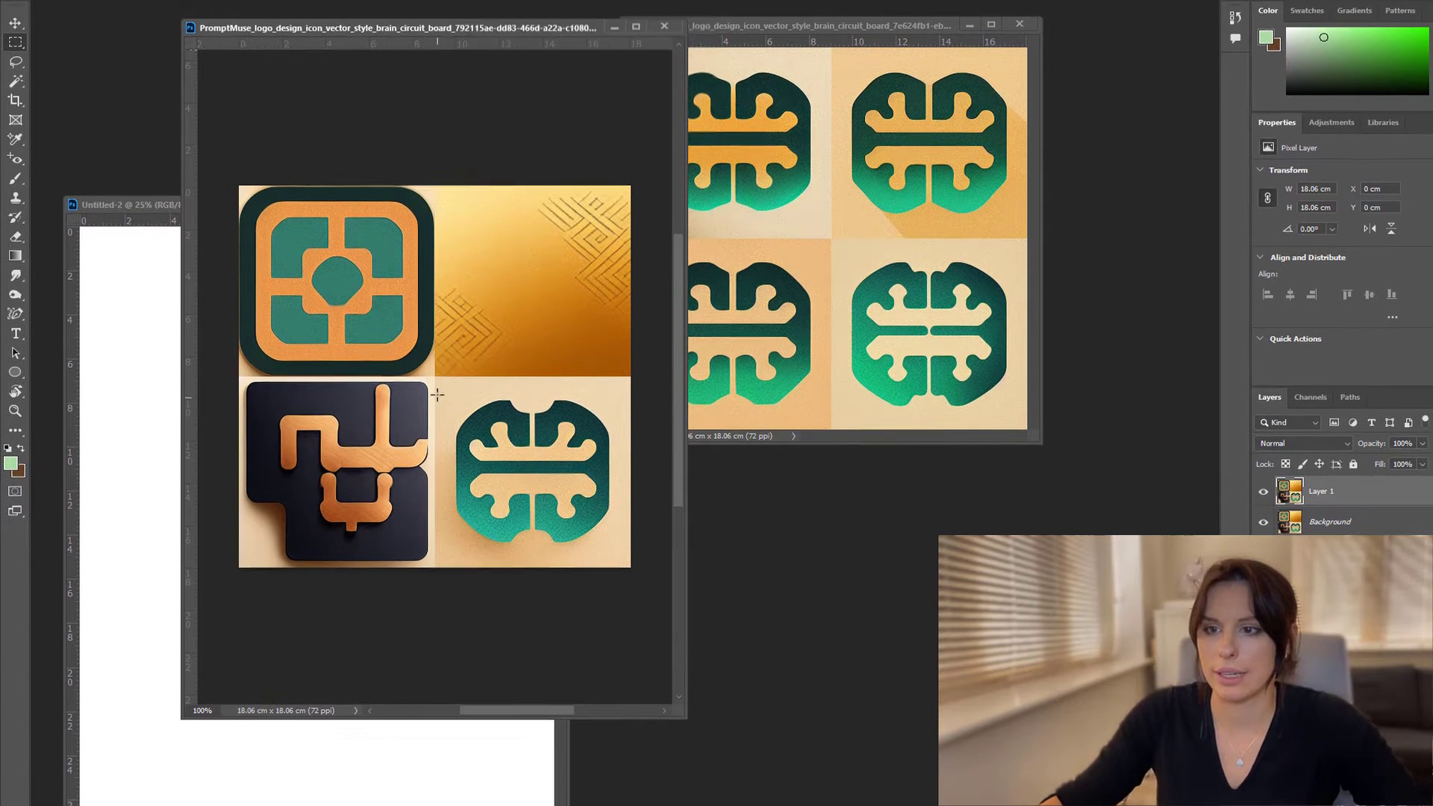
{"action": "left_click_drag", "start_coordinate": [439, 397], "coordinate": [657, 595]}
{"action": "key", "text": "ctrl+j"}
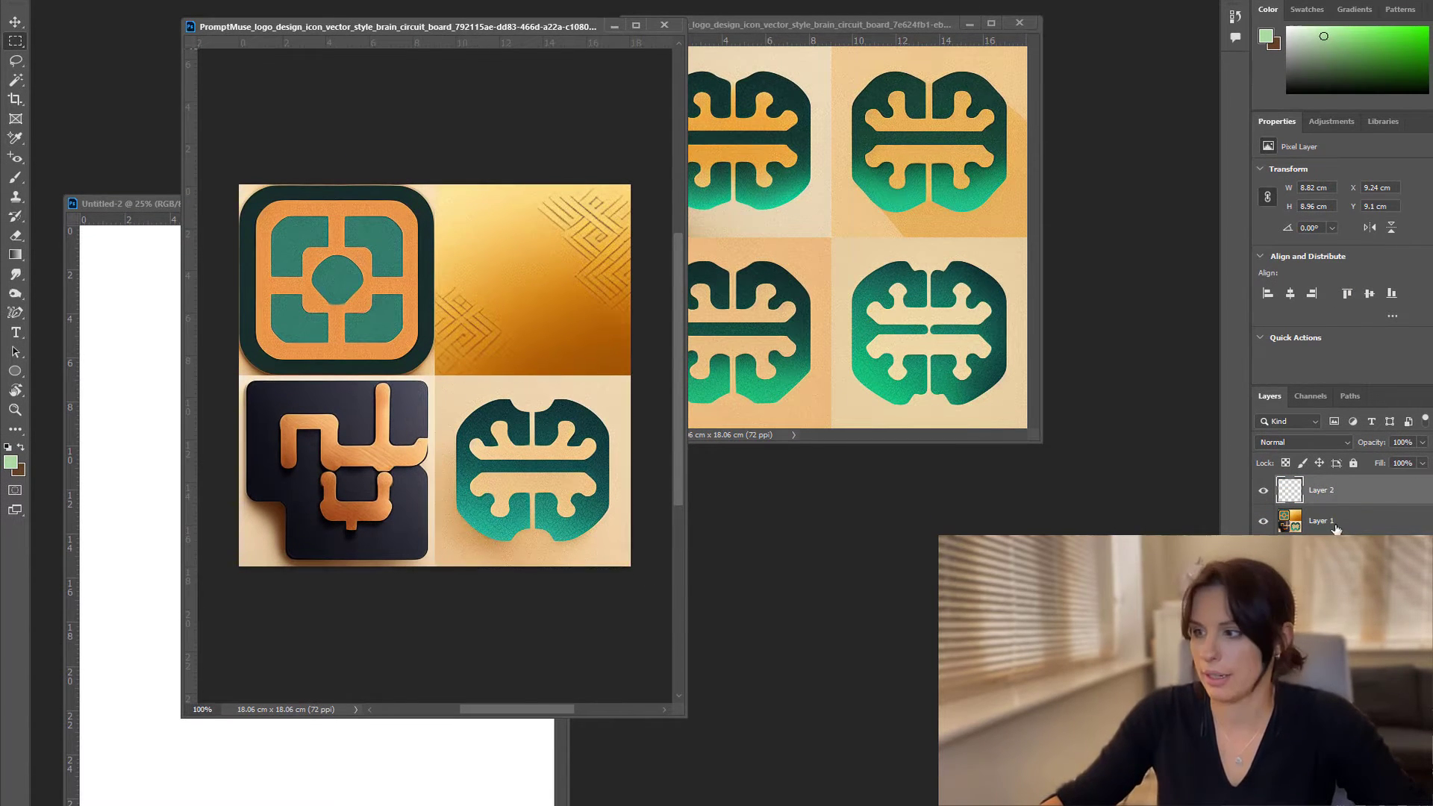
{"action": "left_click_drag", "start_coordinate": [1321, 490], "coordinate": [124, 421]}
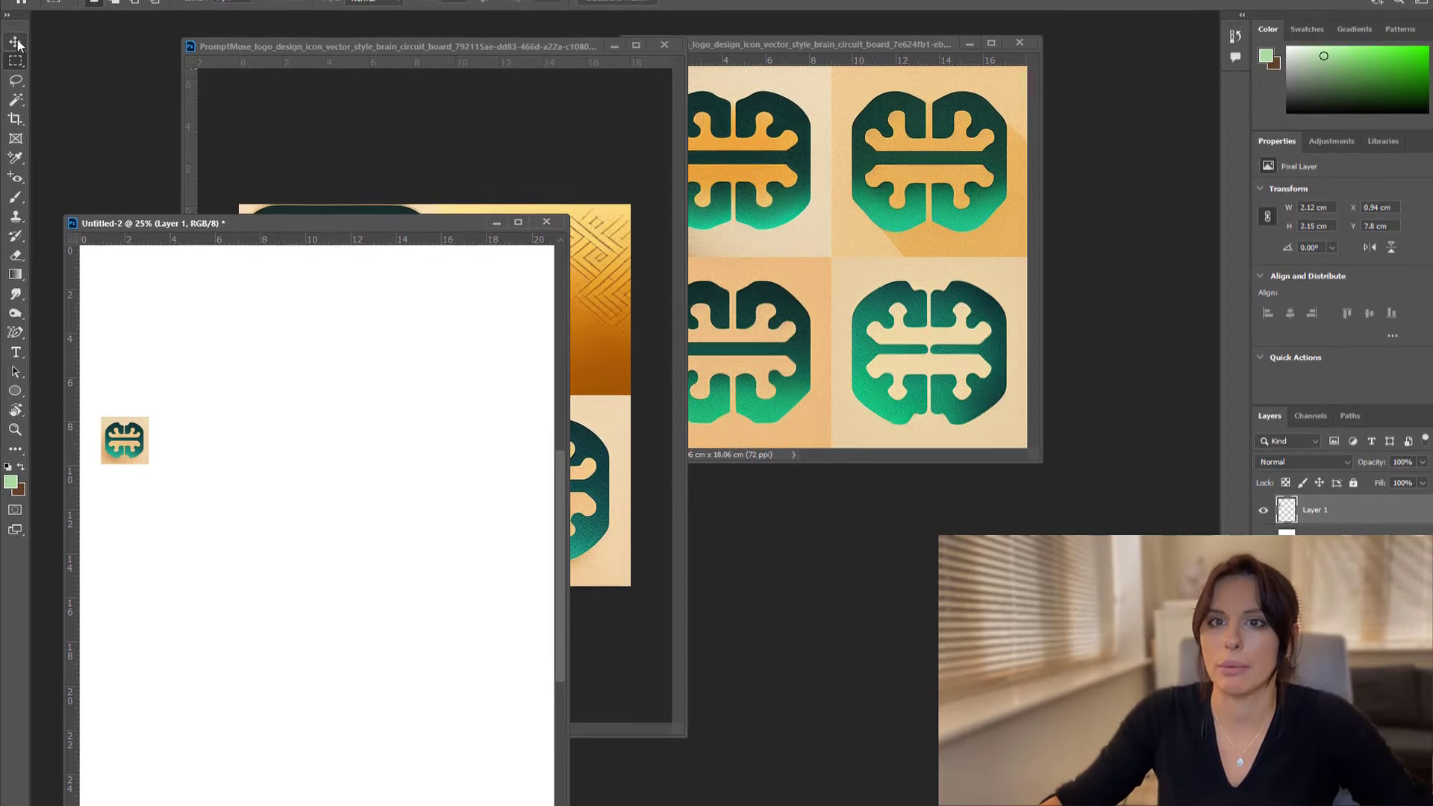
Scale the copied logo up to about 12.5 cm wide in the upper part of the A4 page
{"action": "key", "text": "v"}
{"action": "key", "text": "ctrl+t"}
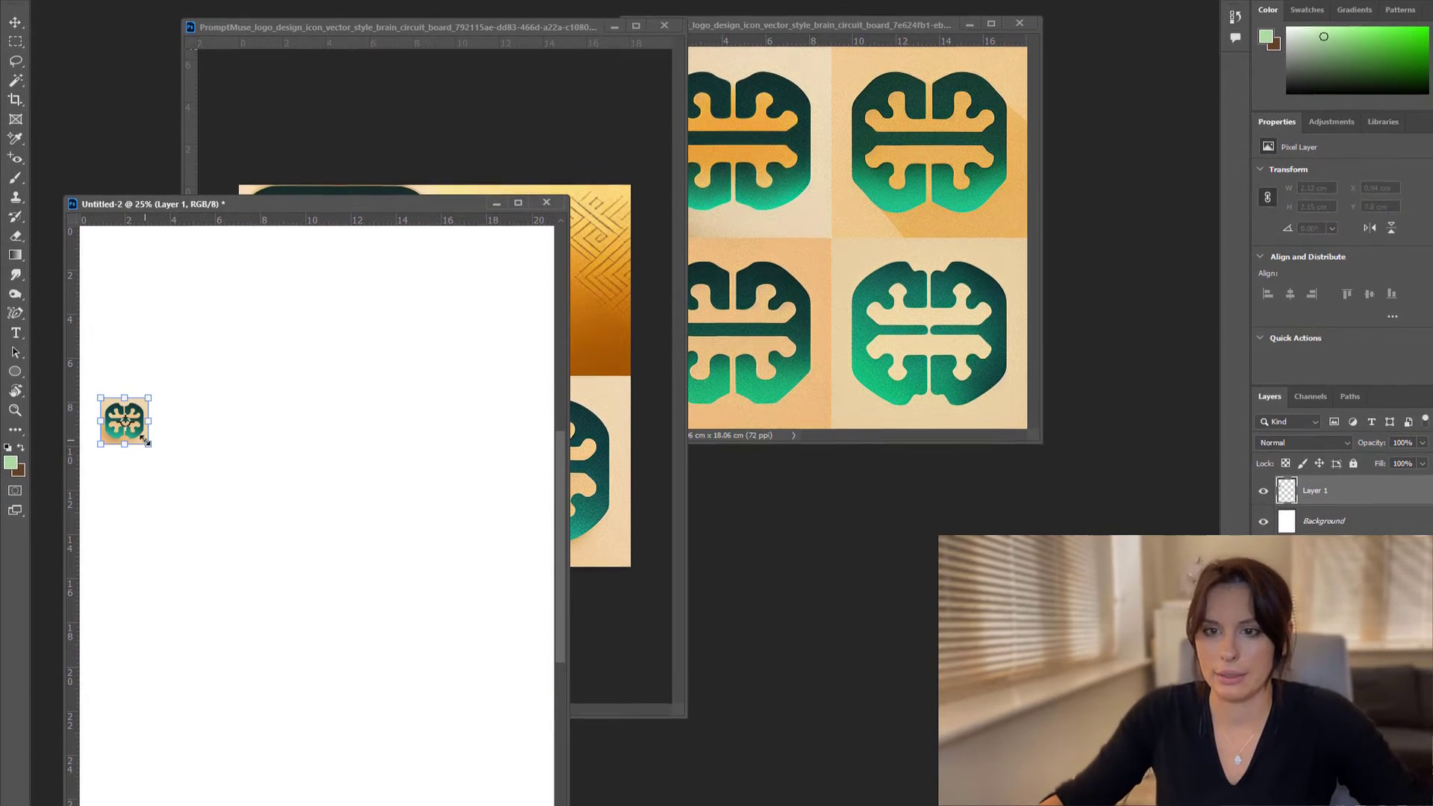
{"action": "left_click_drag", "start_coordinate": [147, 463], "coordinate": [326, 500]}
{"action": "key", "text": "Return"}
Cut out the lower-right logo from the variations grid onto its own layer and copy it into the A4 document
{"action": "left_click", "coordinate": [860, 324]}
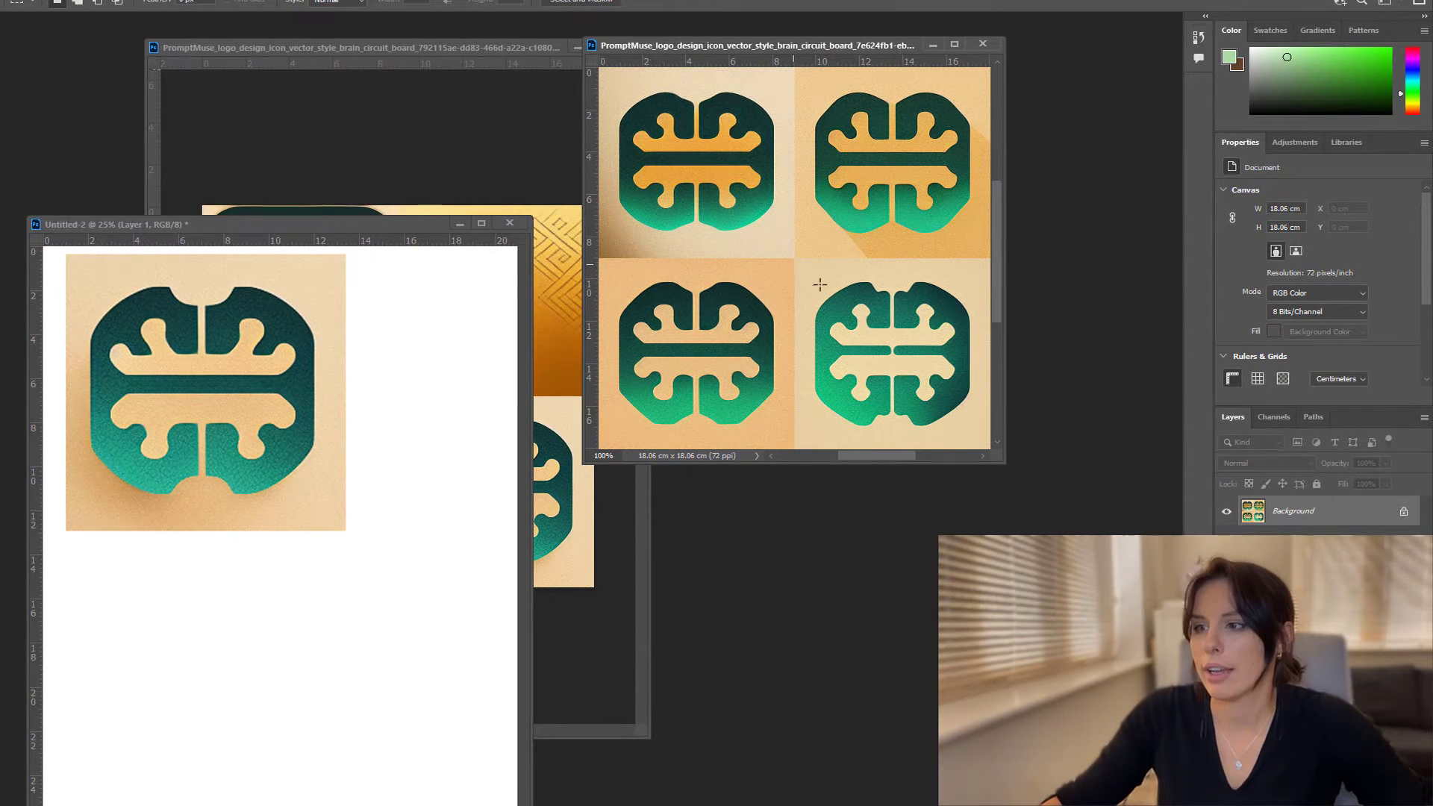
{"action": "left_click_drag", "start_coordinate": [795, 262], "coordinate": [988, 448]}
{"action": "key", "text": "ctrl+j"}
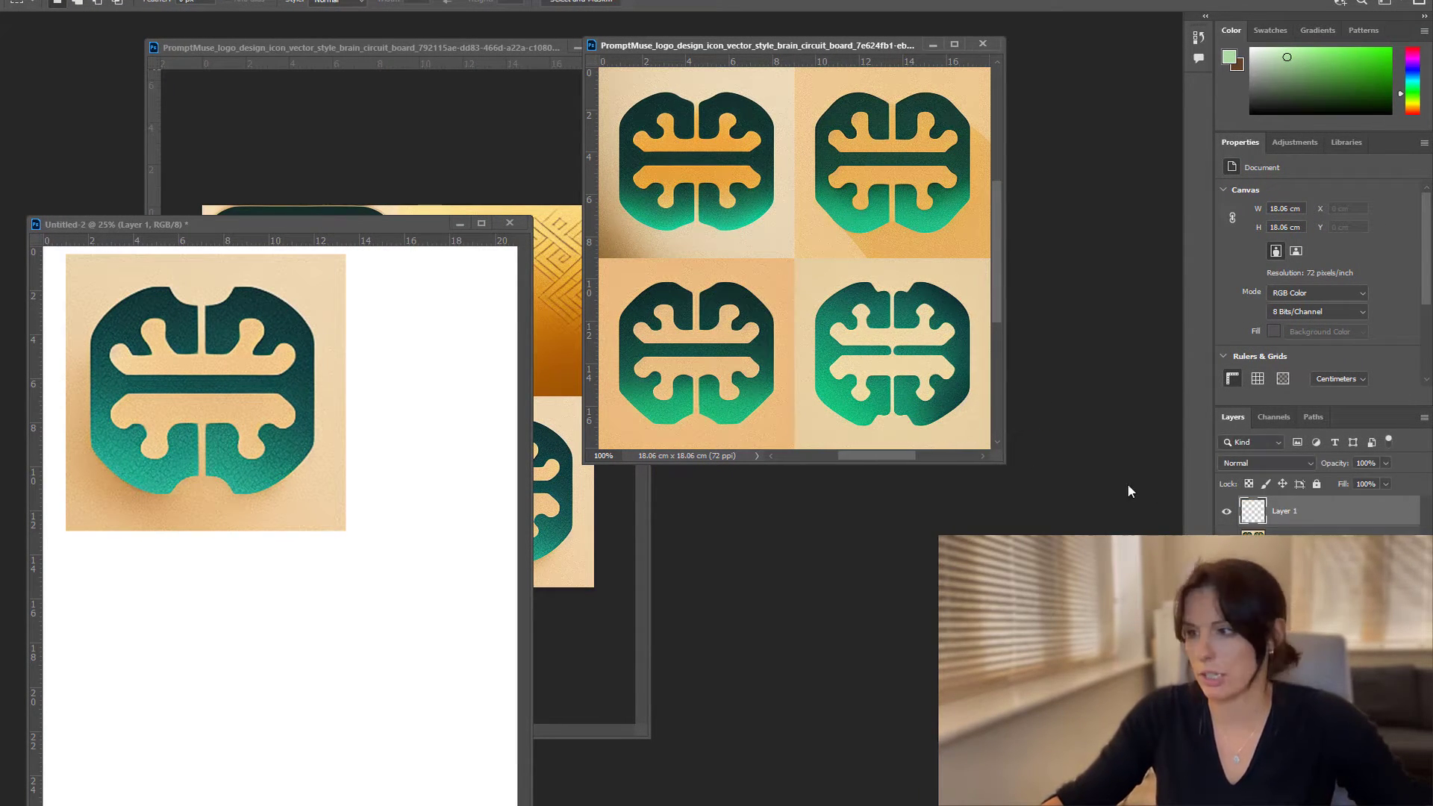
{"action": "left_click_drag", "start_coordinate": [1269, 511], "coordinate": [442, 452]}
Position the second logo directly below the first and scale it to about 12.5 x 11.8 cm
{"action": "key", "text": "ctrl+t"}
{"action": "left_click_drag", "start_coordinate": [392, 511], "coordinate": [286, 567]}
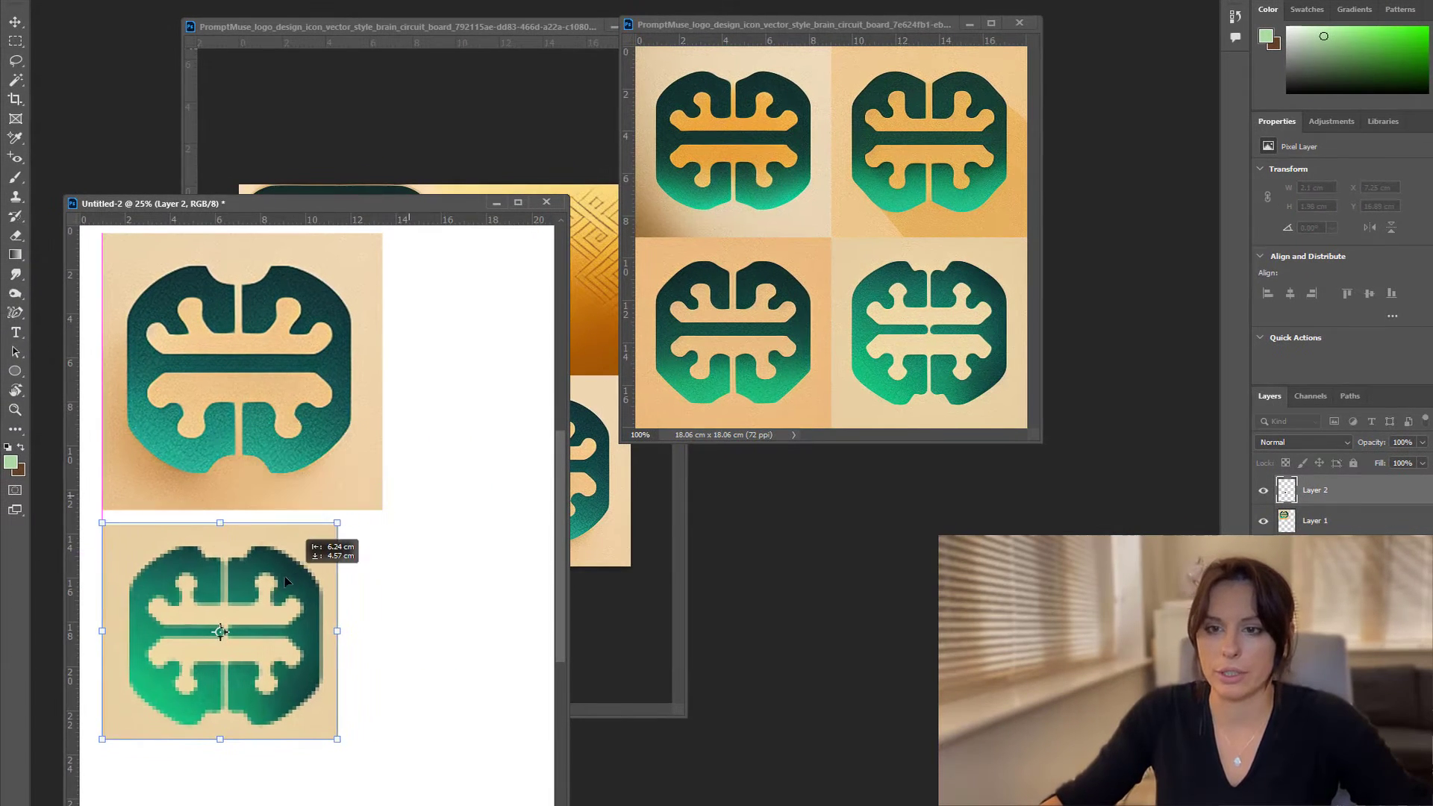
{"action": "left_click_drag", "start_coordinate": [337, 725], "coordinate": [397, 739]}
{"action": "key", "text": "Return"}
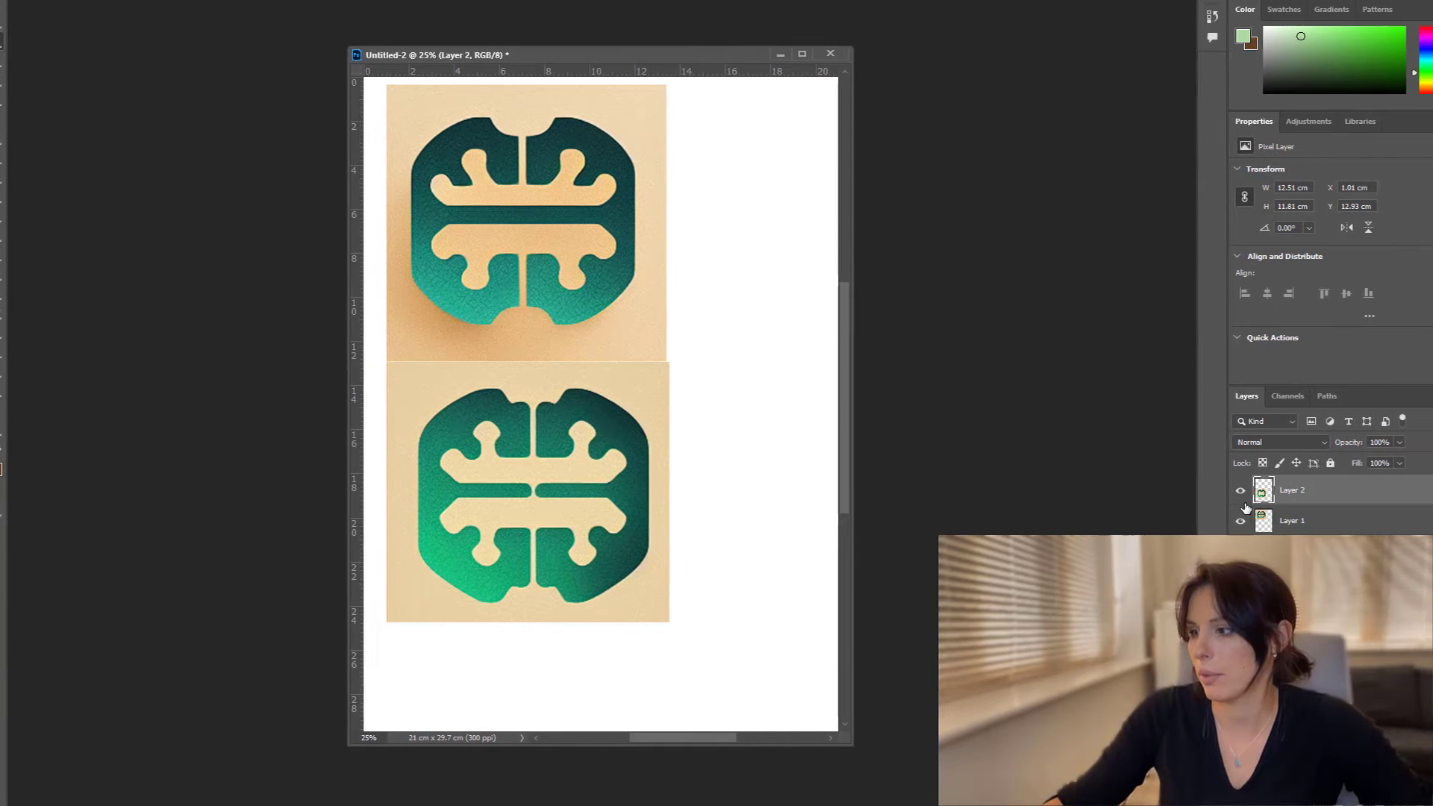
Hide the first logo's layer and move the second logo to about X 3.95 cm, Y 7 cm on the page
{"action": "left_click", "coordinate": [1225, 525]}
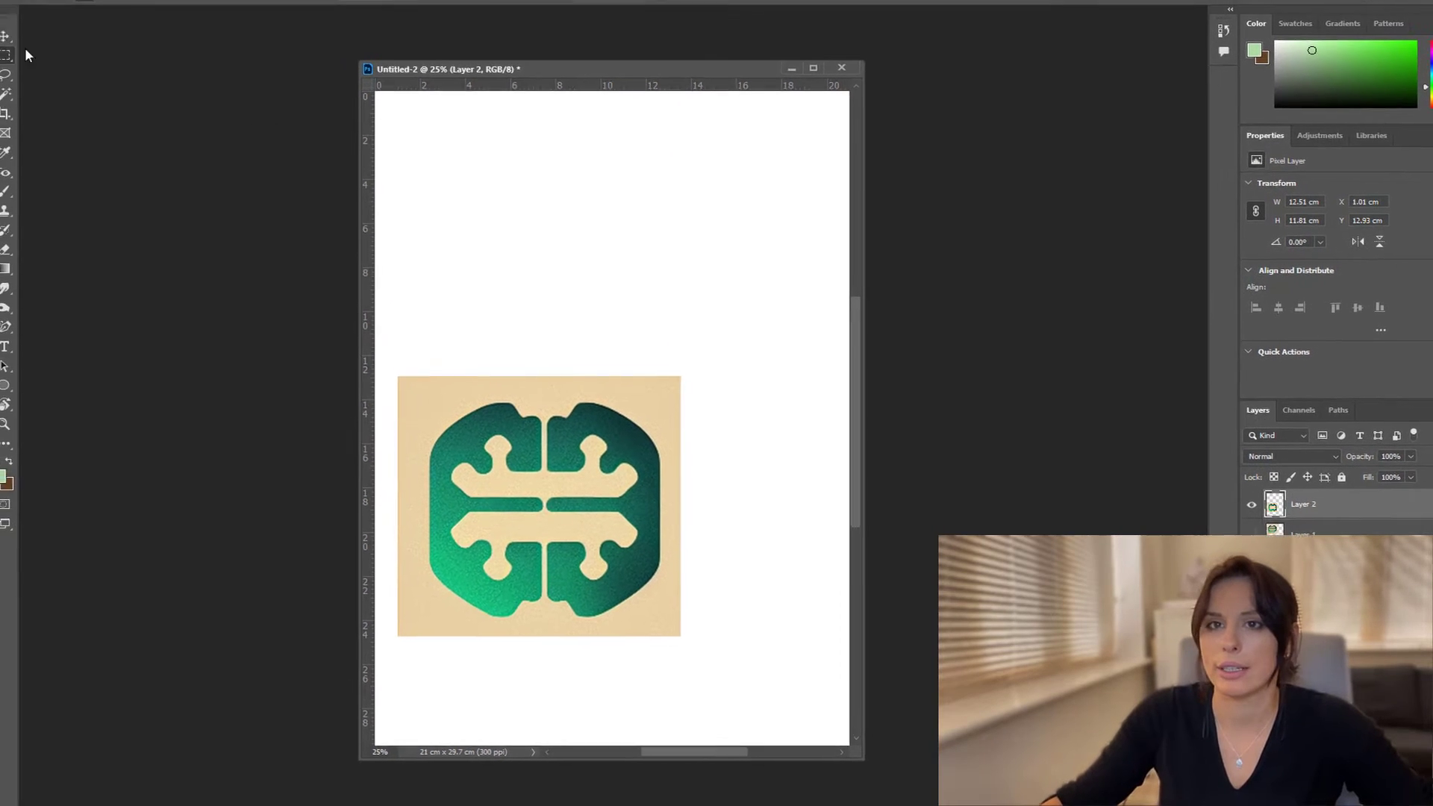
{"action": "left_click_drag", "start_coordinate": [557, 456], "coordinate": [656, 331]}
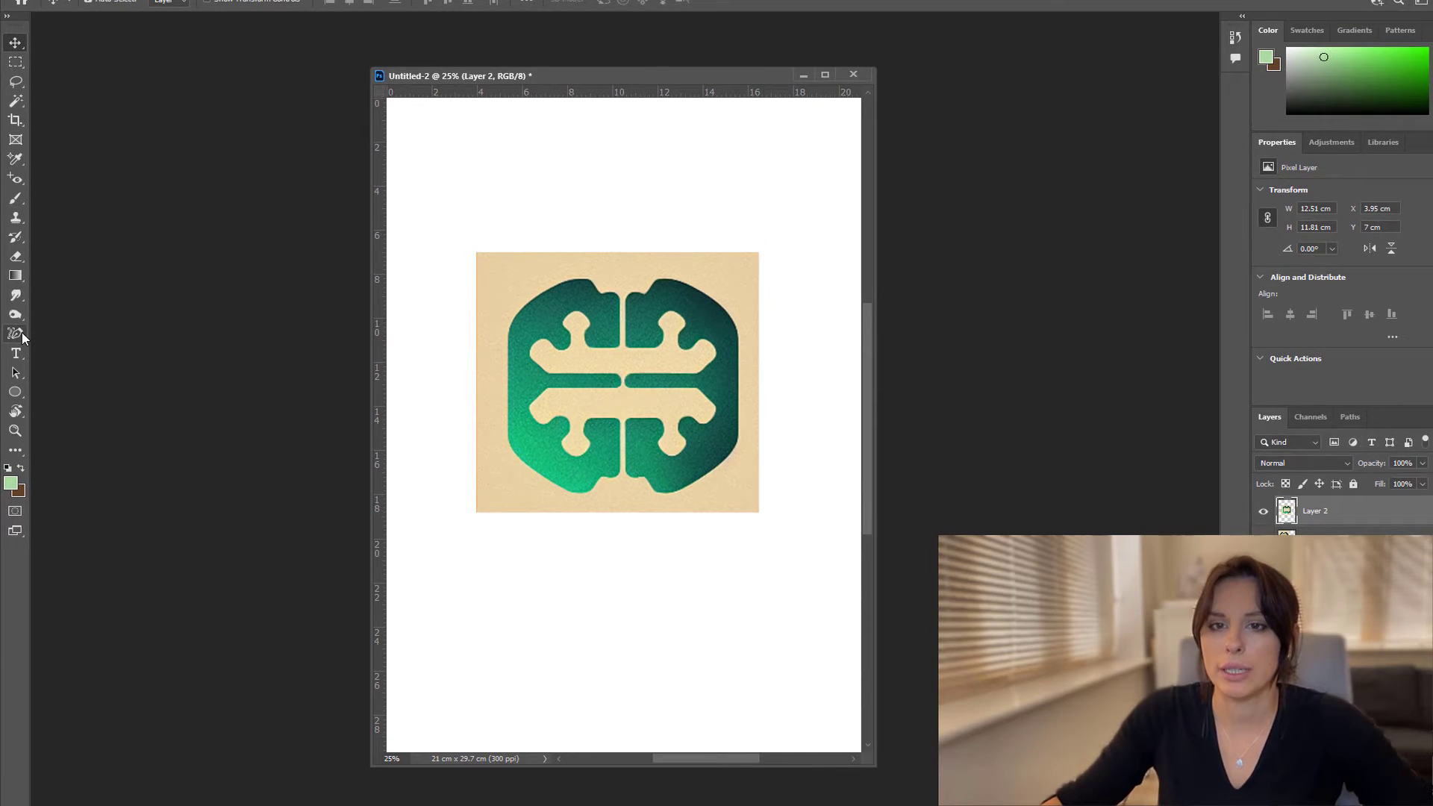
Choose the Content-Aware Tracing Tool and make sure it is enabled in the Technology Previews preferences
{"action": "left_click", "coordinate": [21, 333]}
{"action": "right_click", "coordinate": [22, 333]}
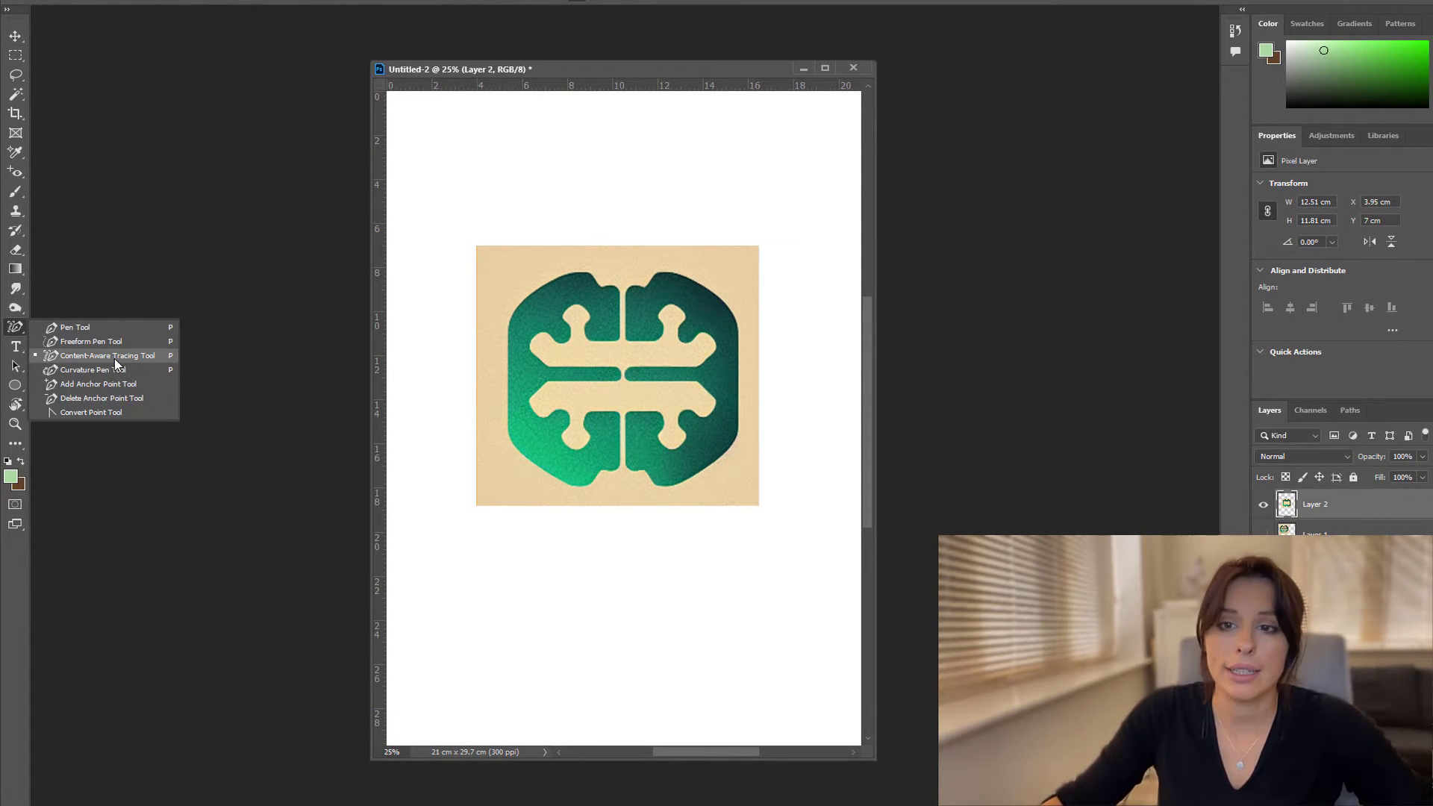
{"action": "key", "text": "alt+e"}
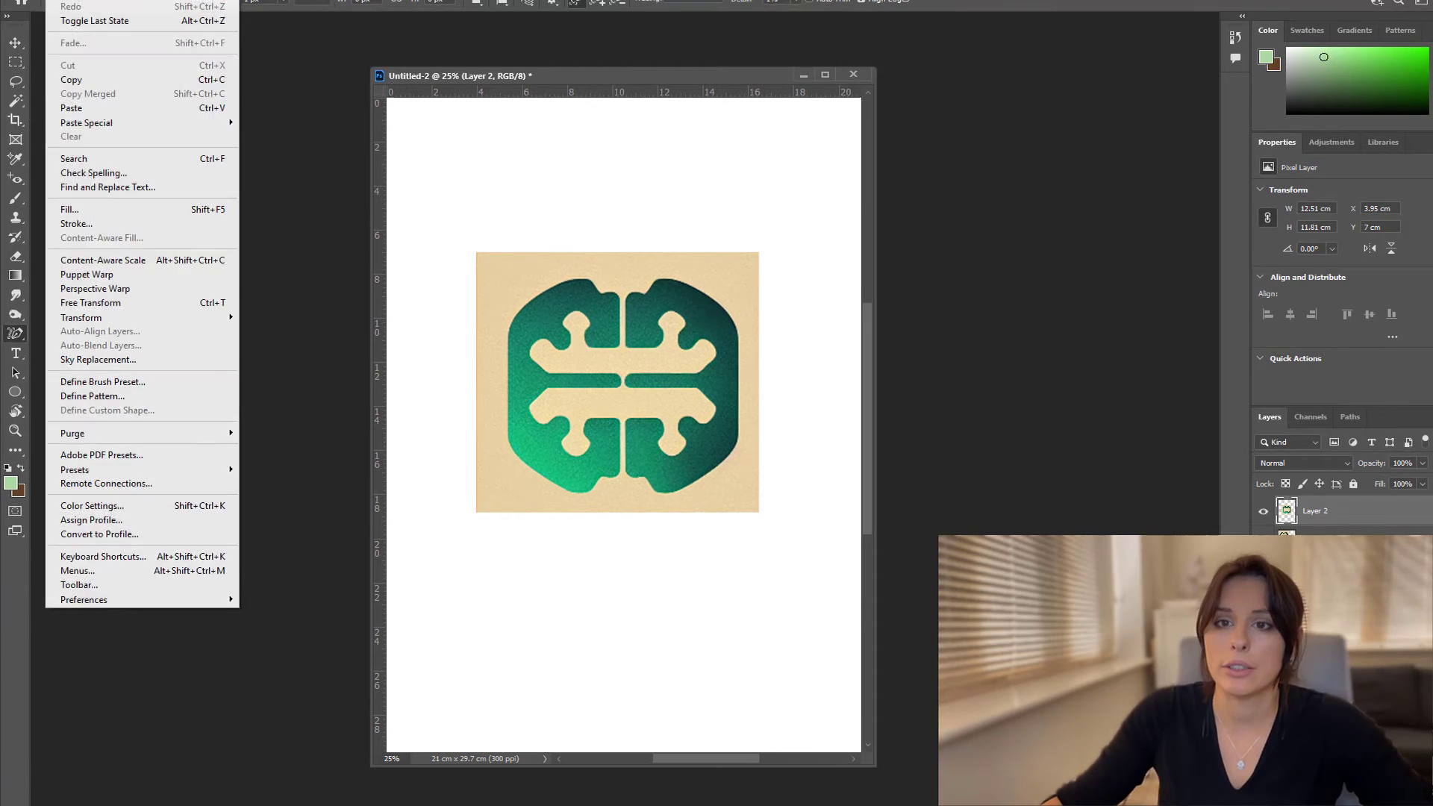
{"action": "mouse_move", "coordinate": [217, 600]}
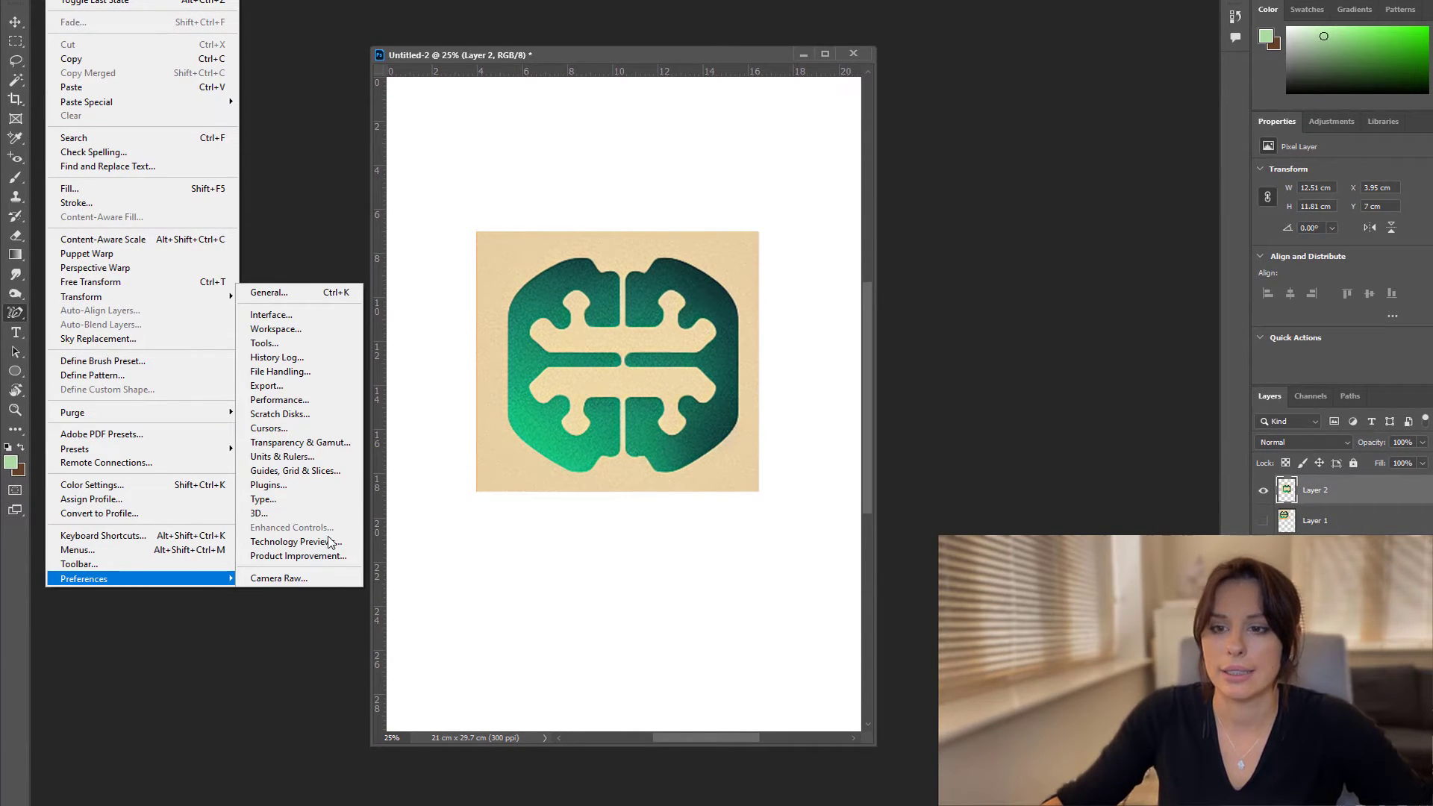
{"action": "left_click", "coordinate": [365, 526]}
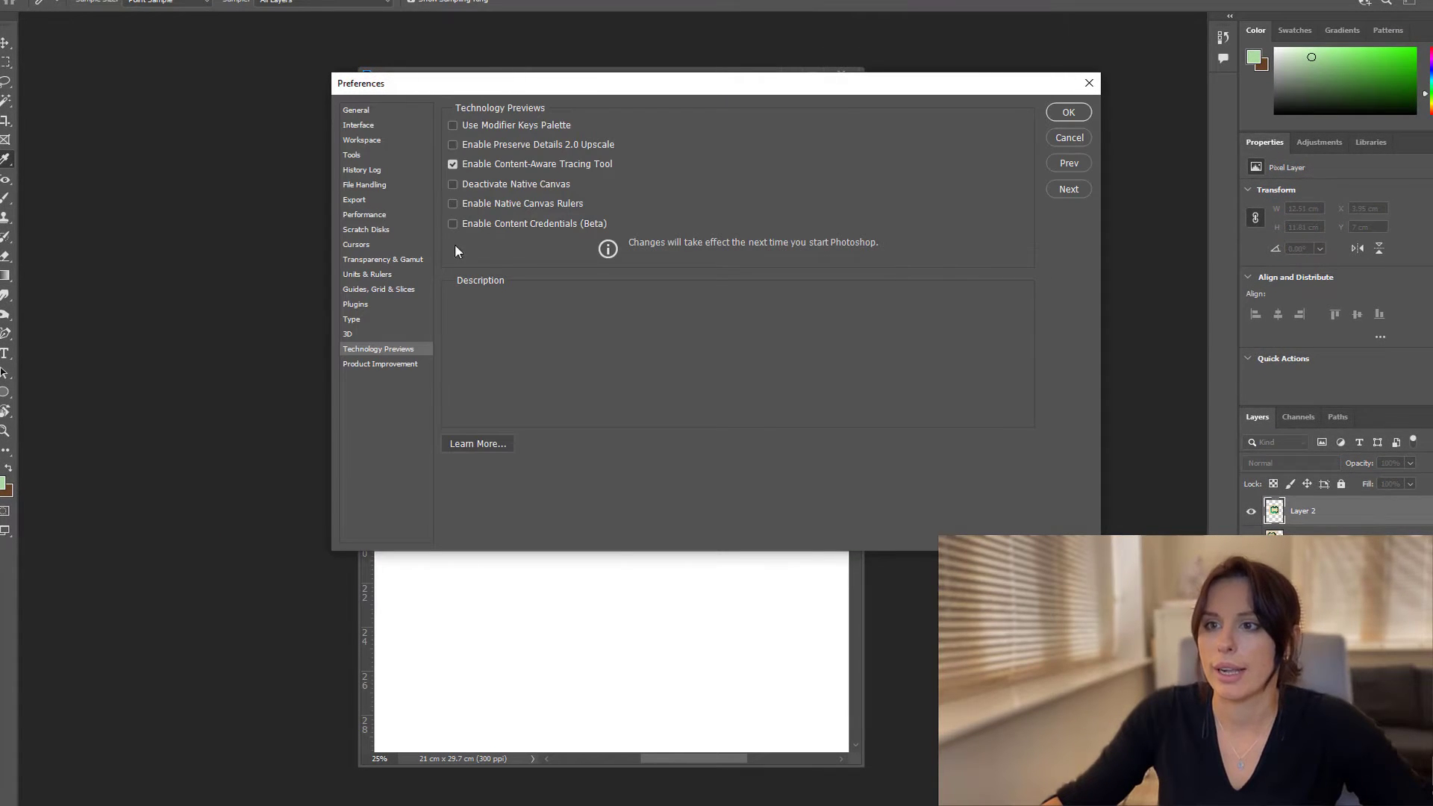
{"action": "mouse_move", "coordinate": [458, 166]}
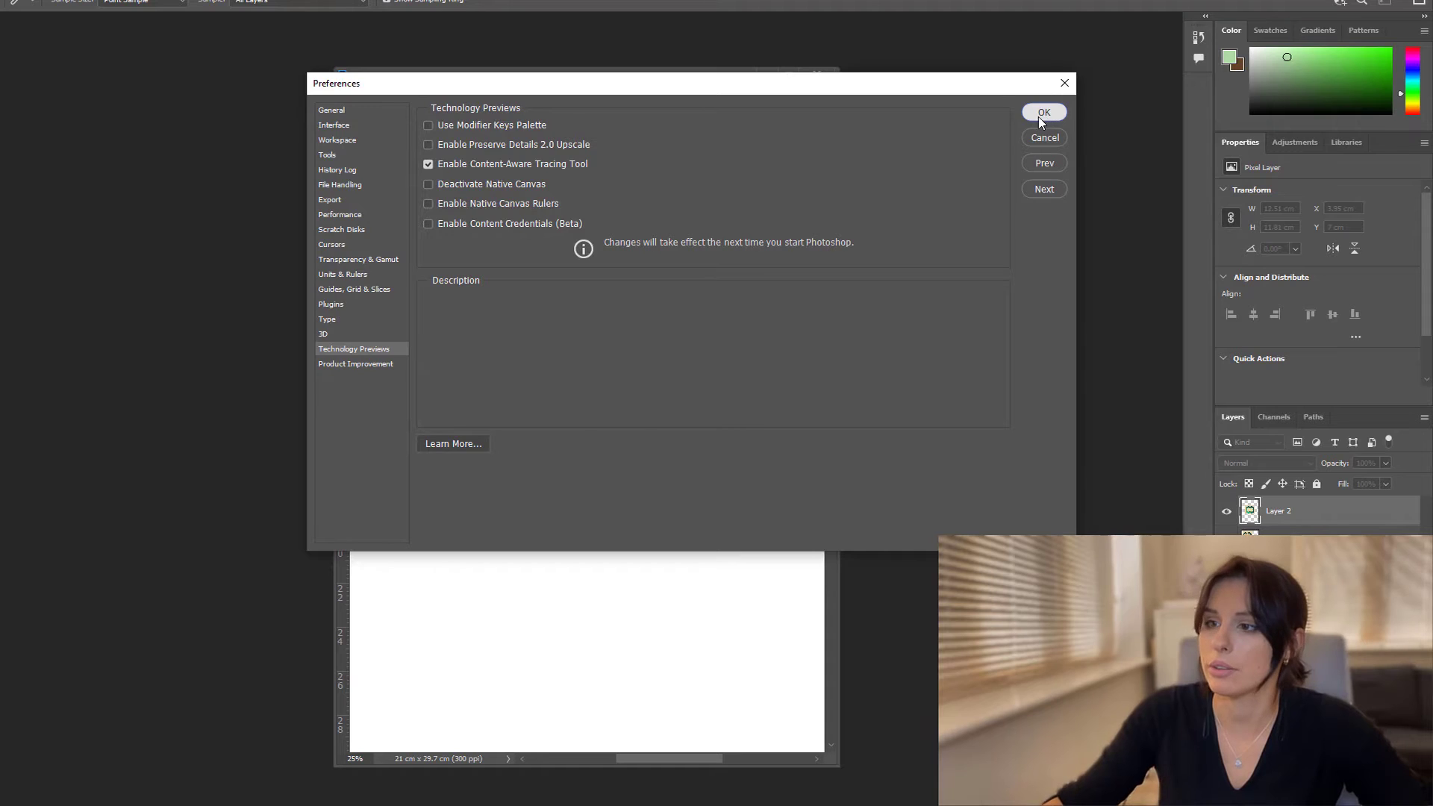
{"action": "left_click", "coordinate": [1042, 114]}
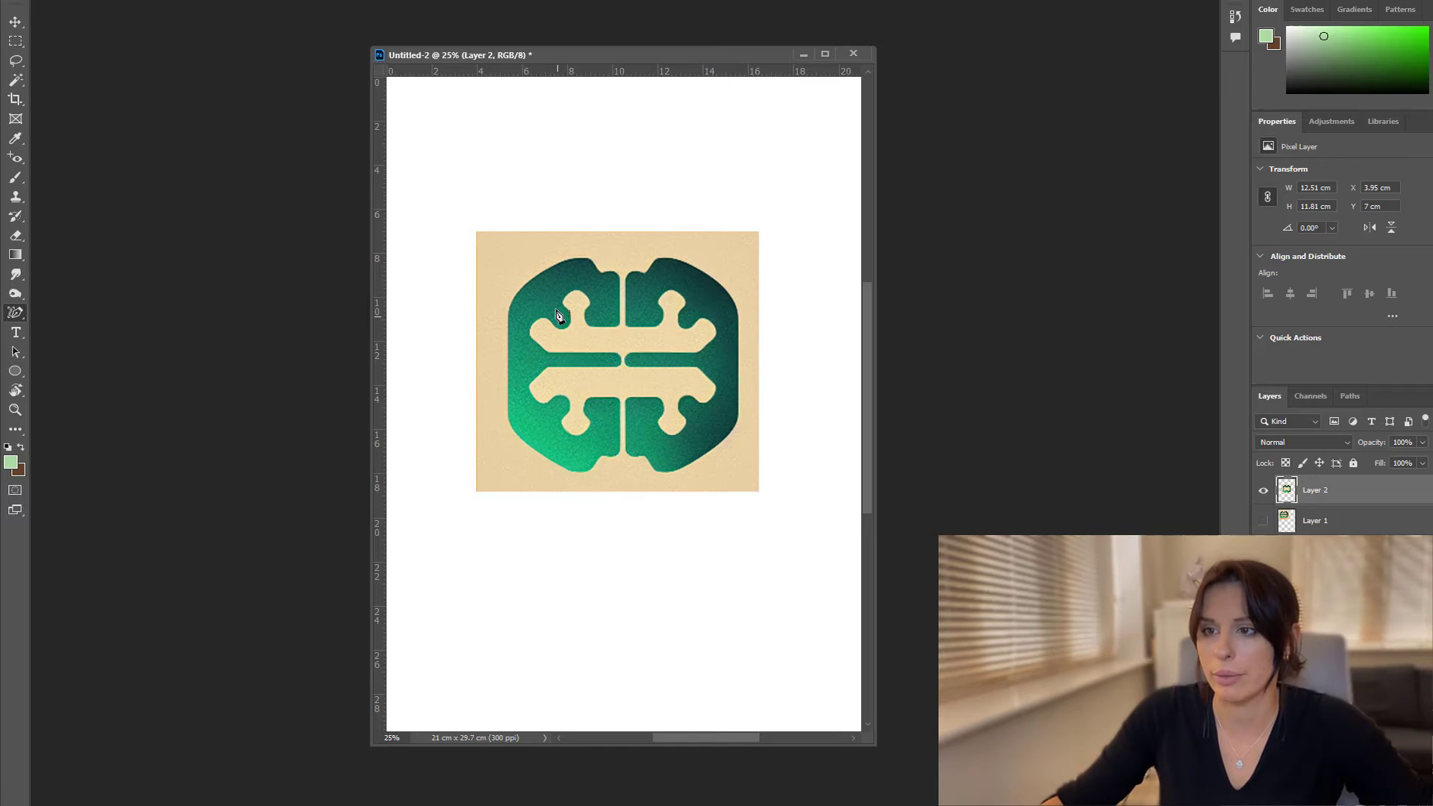
Trace the outline of the brain logo's left half as a vector shape with the Content-Aware Tracing Tool
{"action": "left_click", "coordinate": [565, 333]}
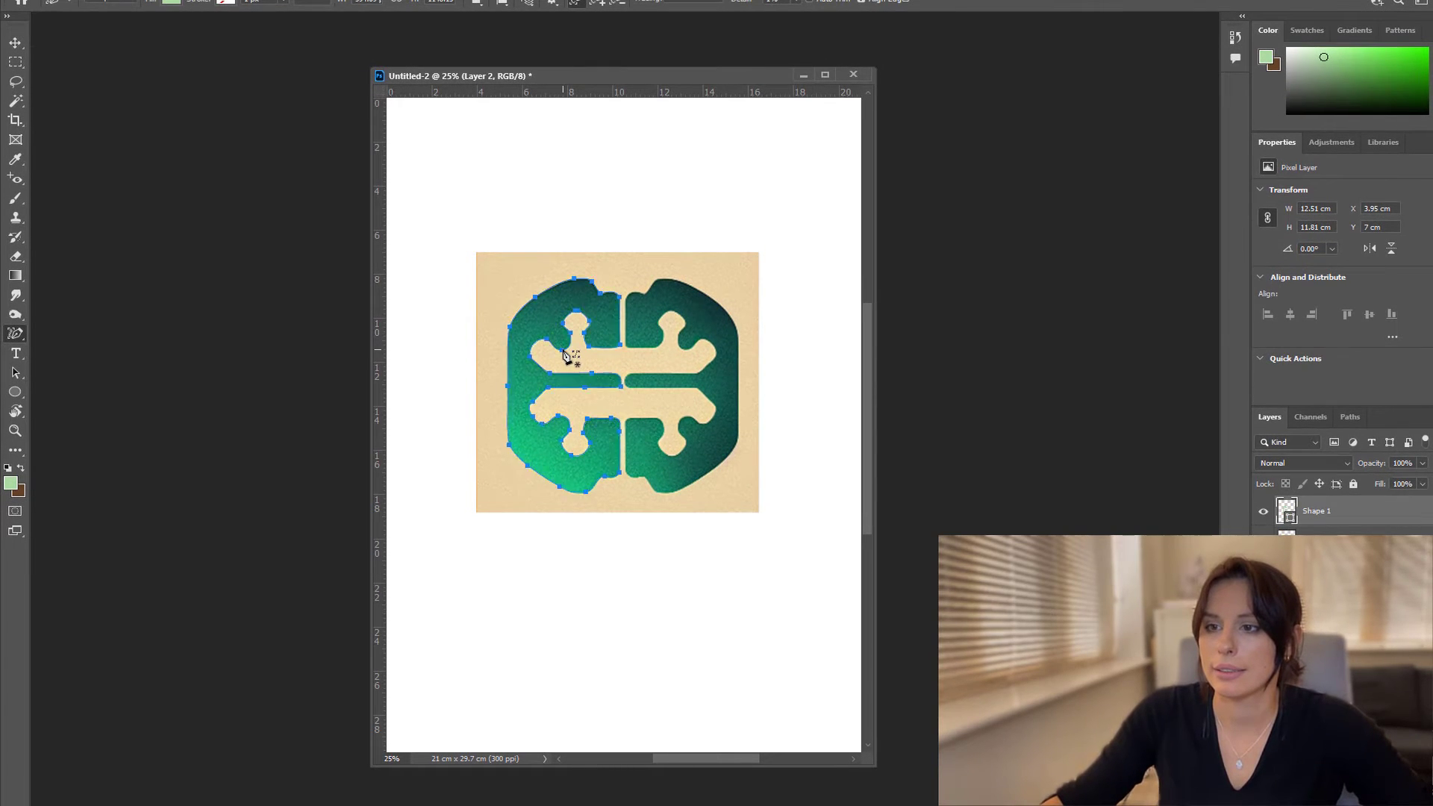
Trace the brain logo's right half as a second vector shape and hide the original logo image, keeping the white background shown
{"action": "left_click", "coordinate": [565, 356]}
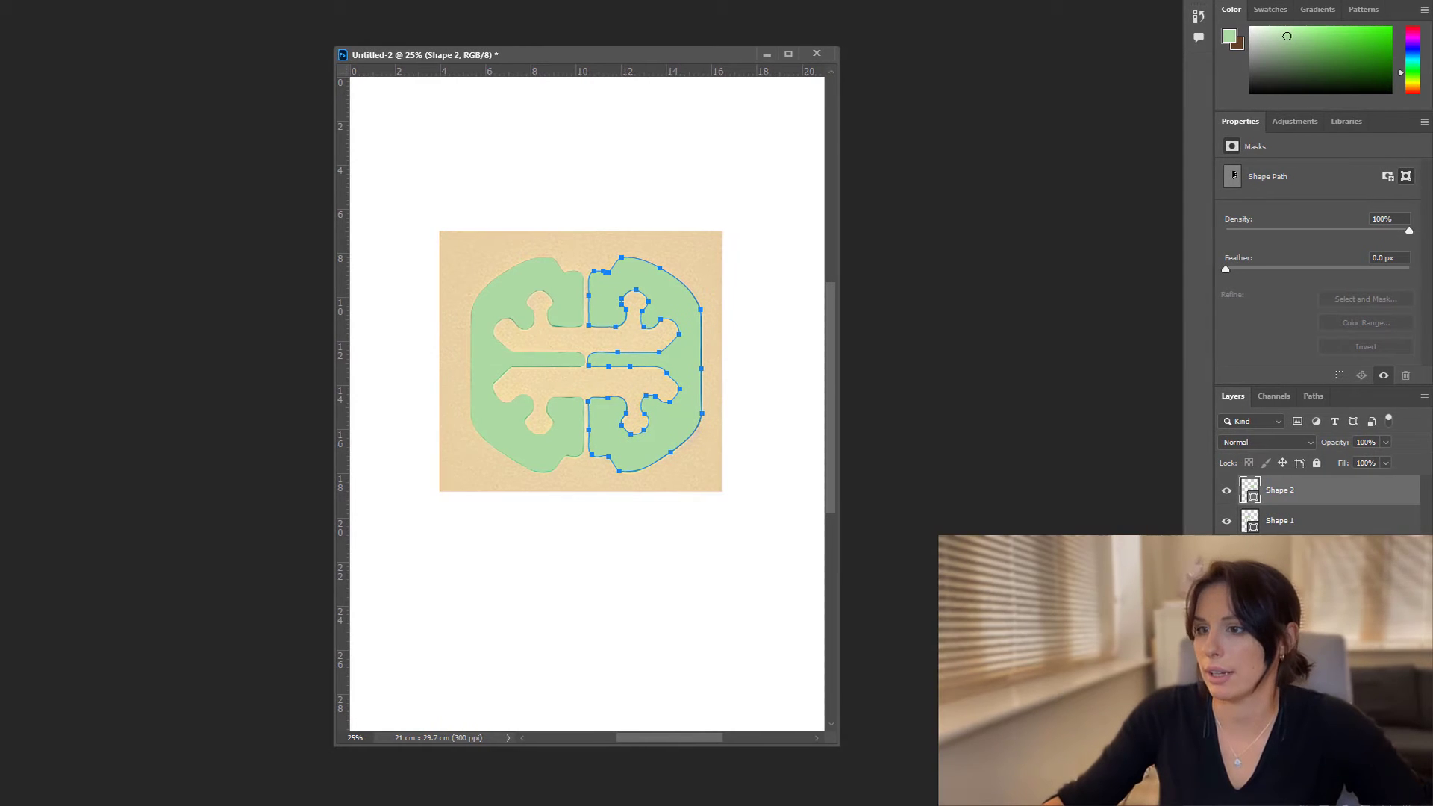
{"action": "left_click_drag", "start_coordinate": [1226, 582], "coordinate": [1225, 532]}
{"action": "left_click", "coordinate": [1226, 522]}
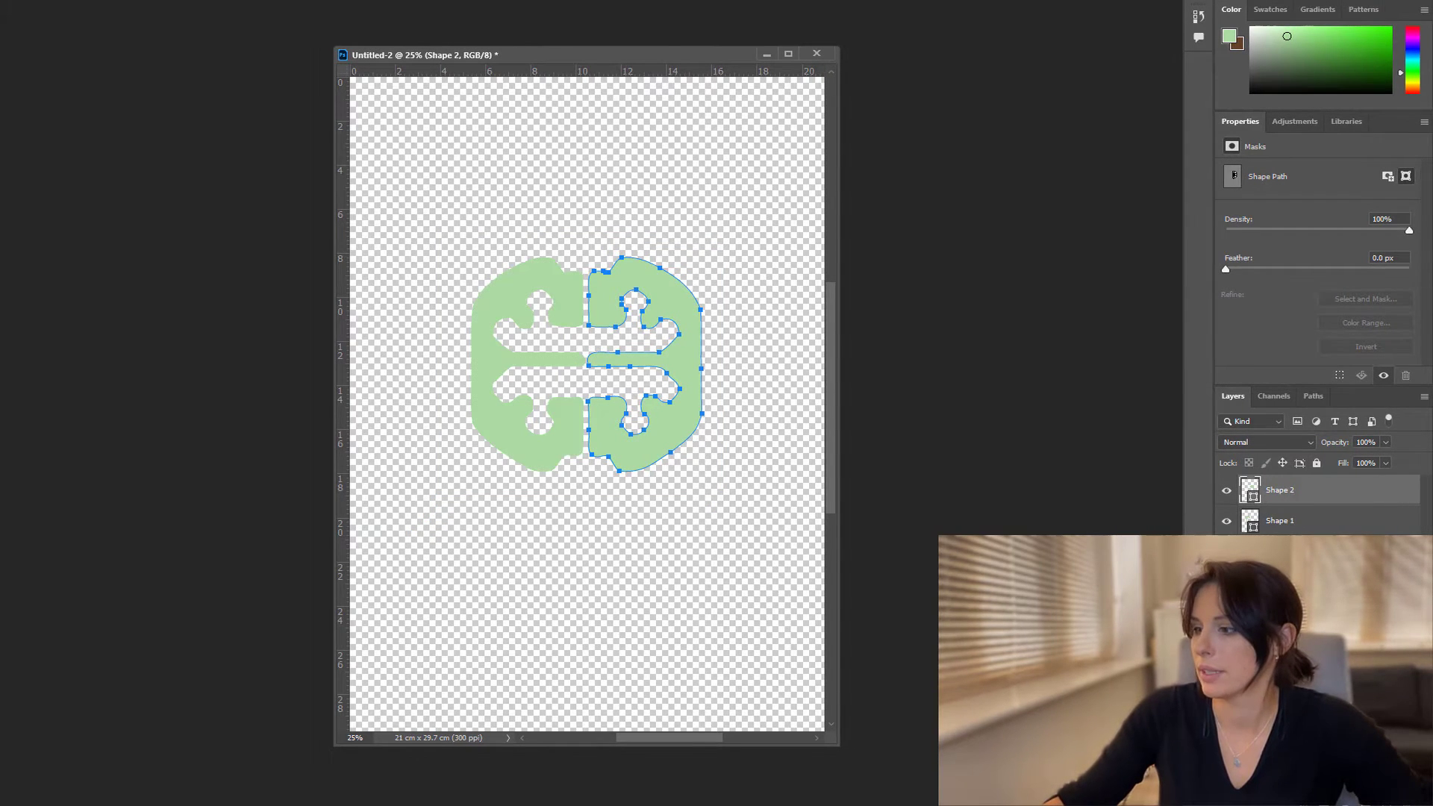
{"action": "left_click", "coordinate": [1226, 582]}
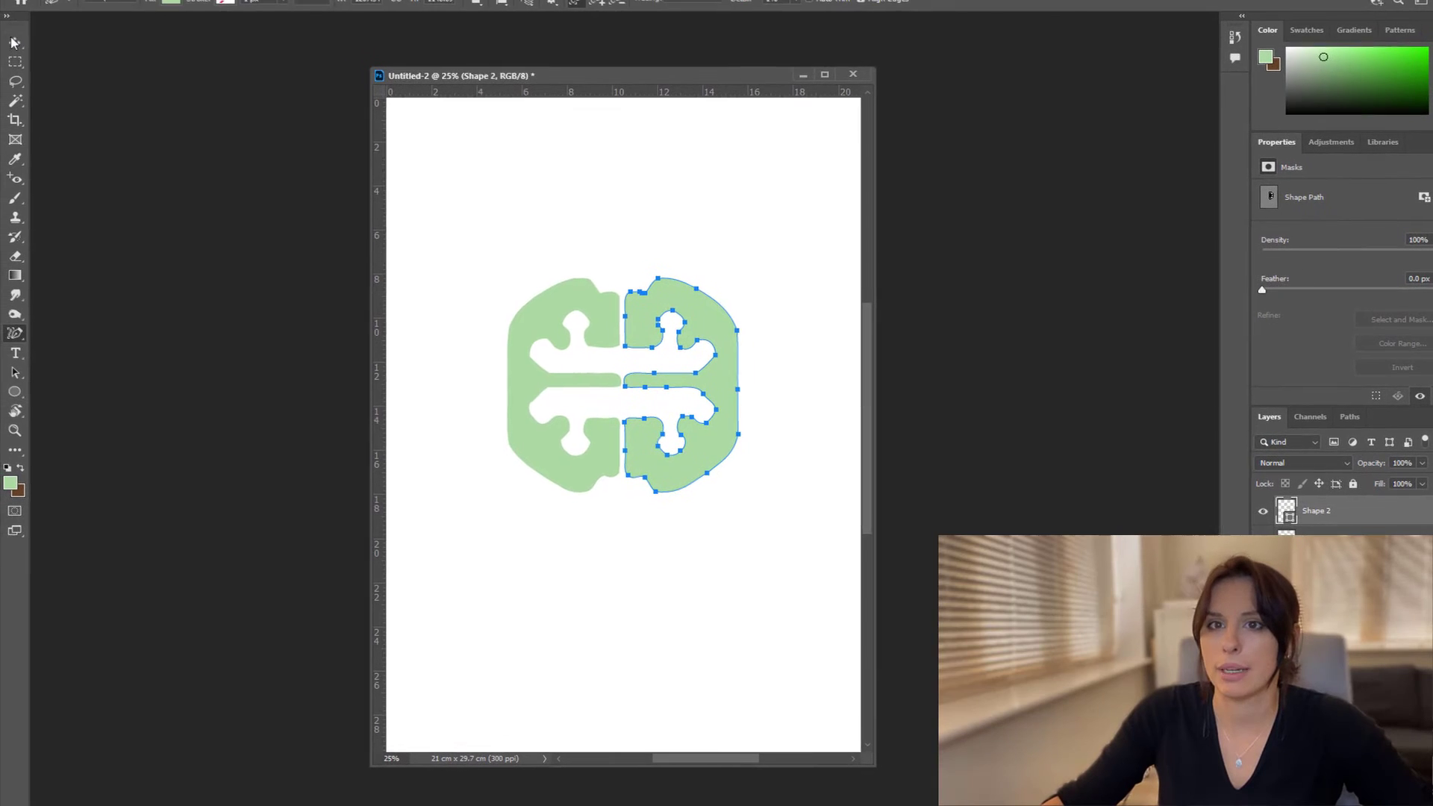
Change the fill colour of both traced shapes, Shape 2 and Shape 1, to solid black
{"action": "double_click", "coordinate": [1287, 511]}
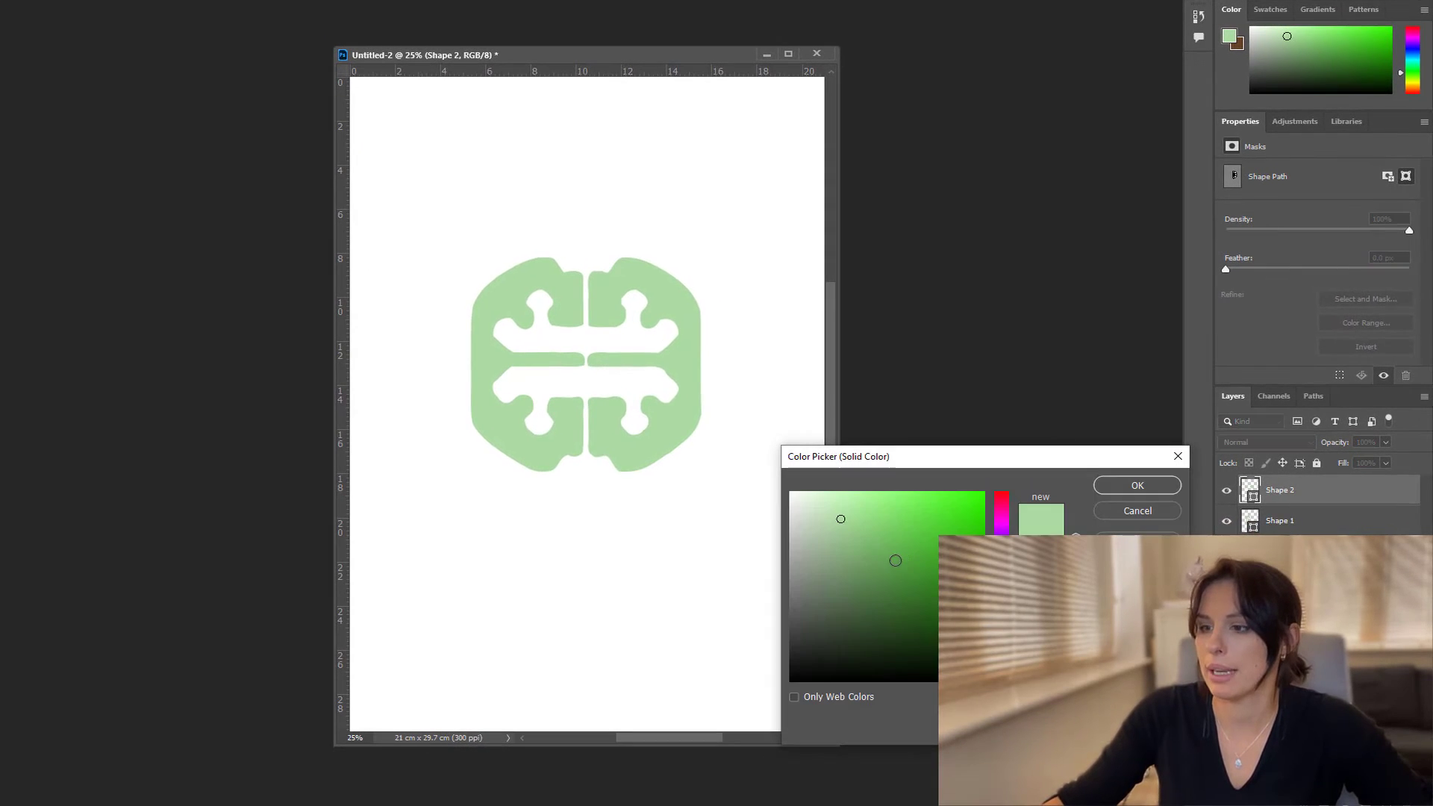
{"action": "left_click_drag", "start_coordinate": [903, 678], "coordinate": [827, 700]}
{"action": "key", "text": "Return"}
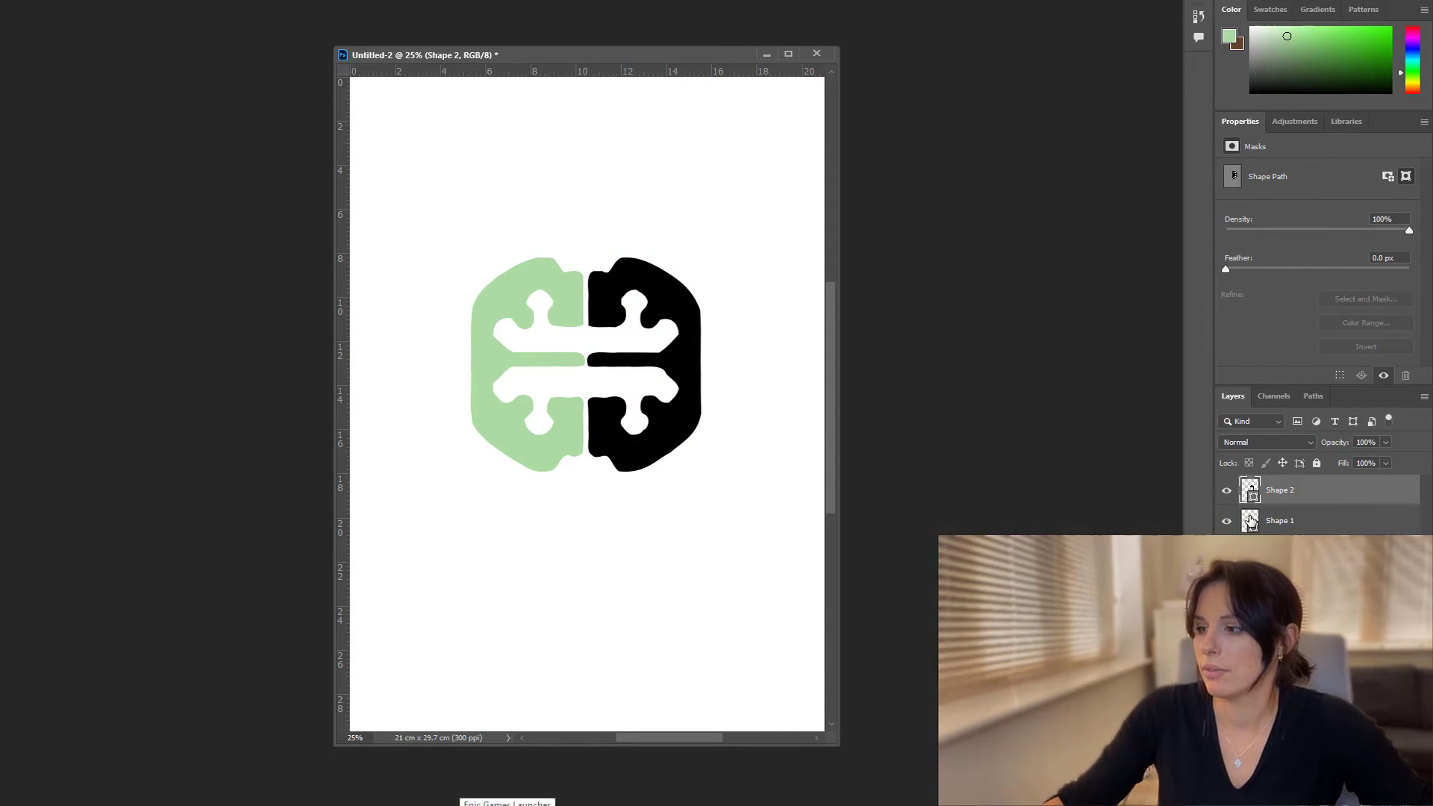
{"action": "double_click", "coordinate": [1251, 521]}
{"action": "left_click", "coordinate": [791, 680]}
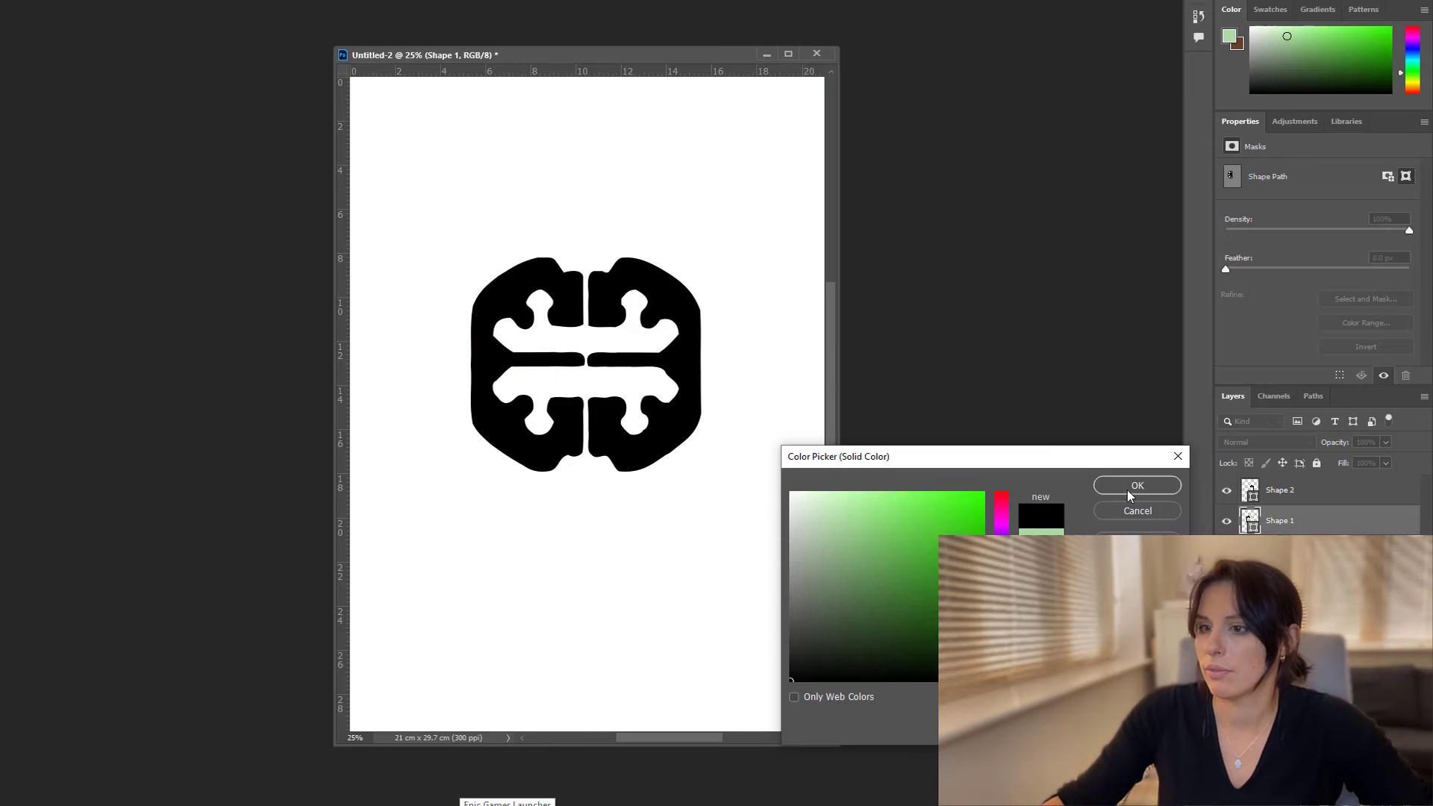
{"action": "left_click", "coordinate": [1132, 486]}
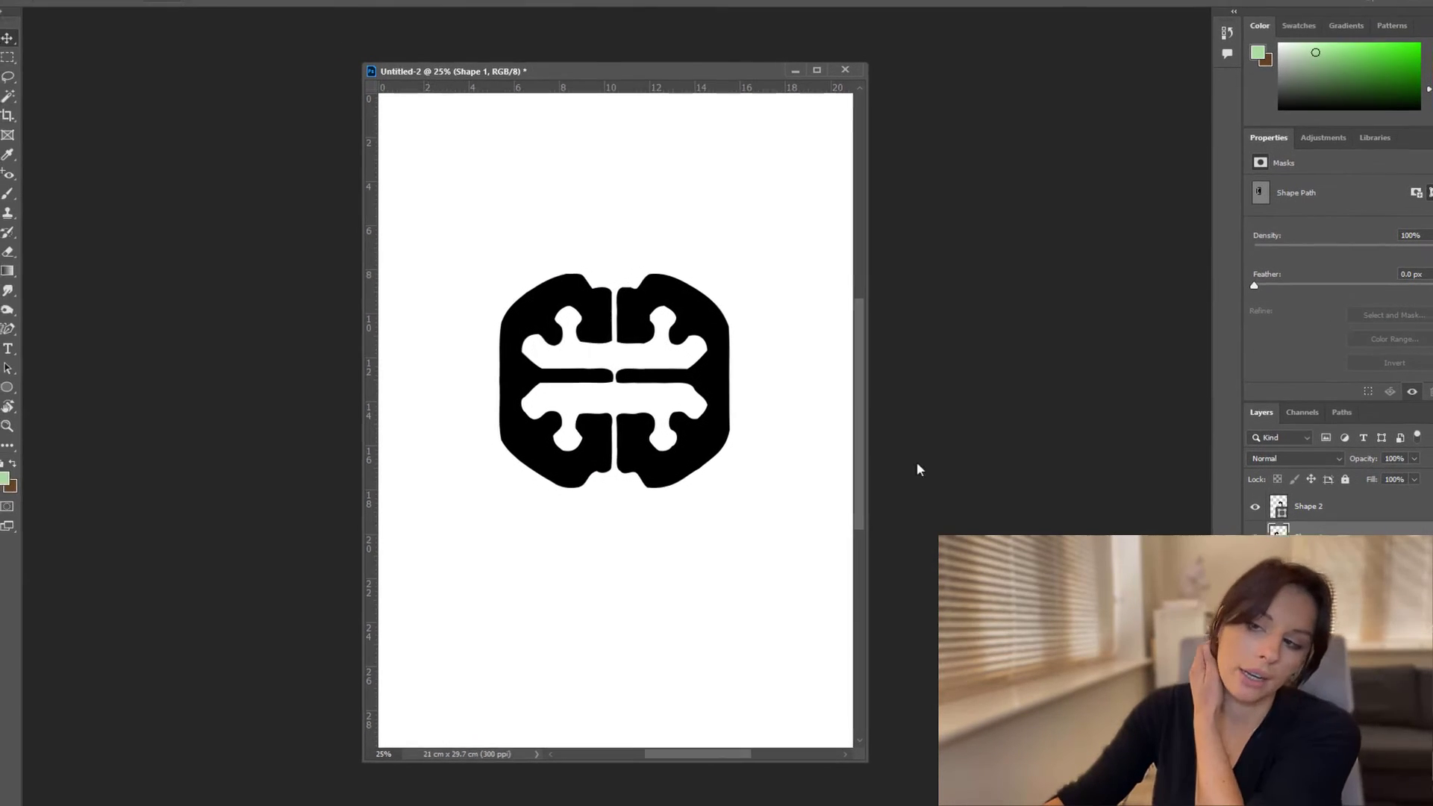
Crop the canvas around the black logo to about 15.04 x 12.26 cm and enlarge the document window
{"action": "key", "text": "c"}
{"action": "left_click_drag", "start_coordinate": [448, 249], "coordinate": [797, 521]}
{"action": "key", "text": "Return"}
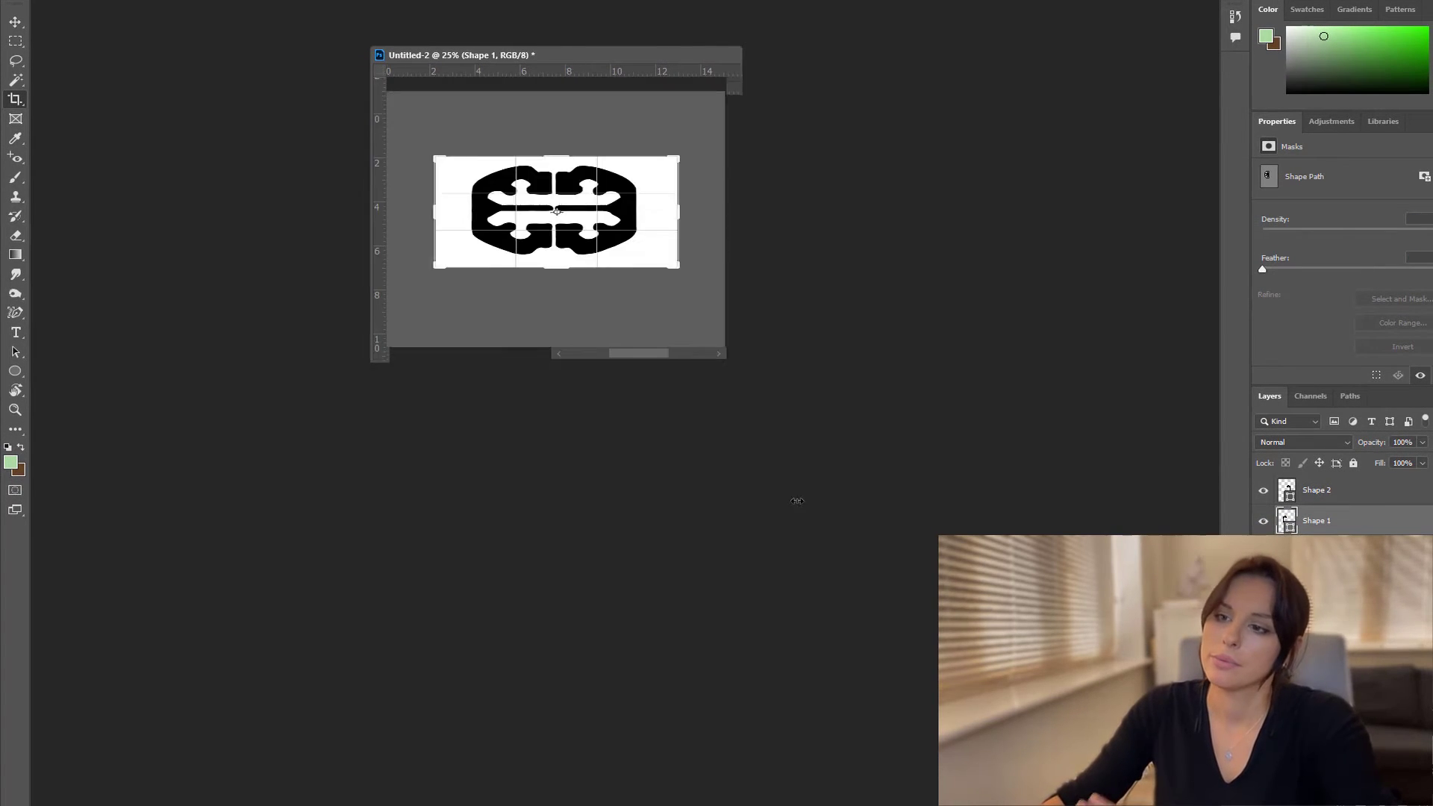
{"action": "left_click_drag", "start_coordinate": [740, 360], "coordinate": [1065, 769]}
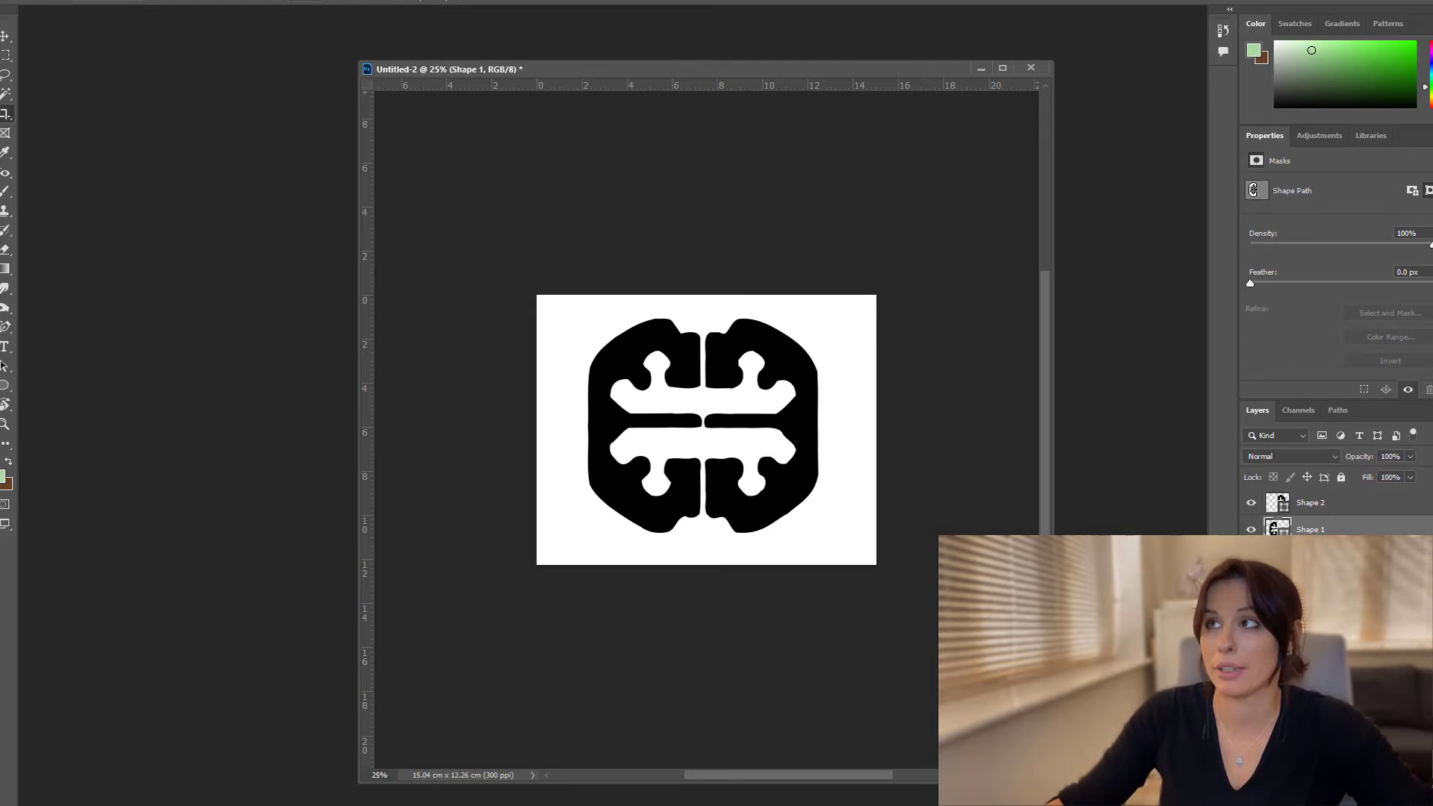